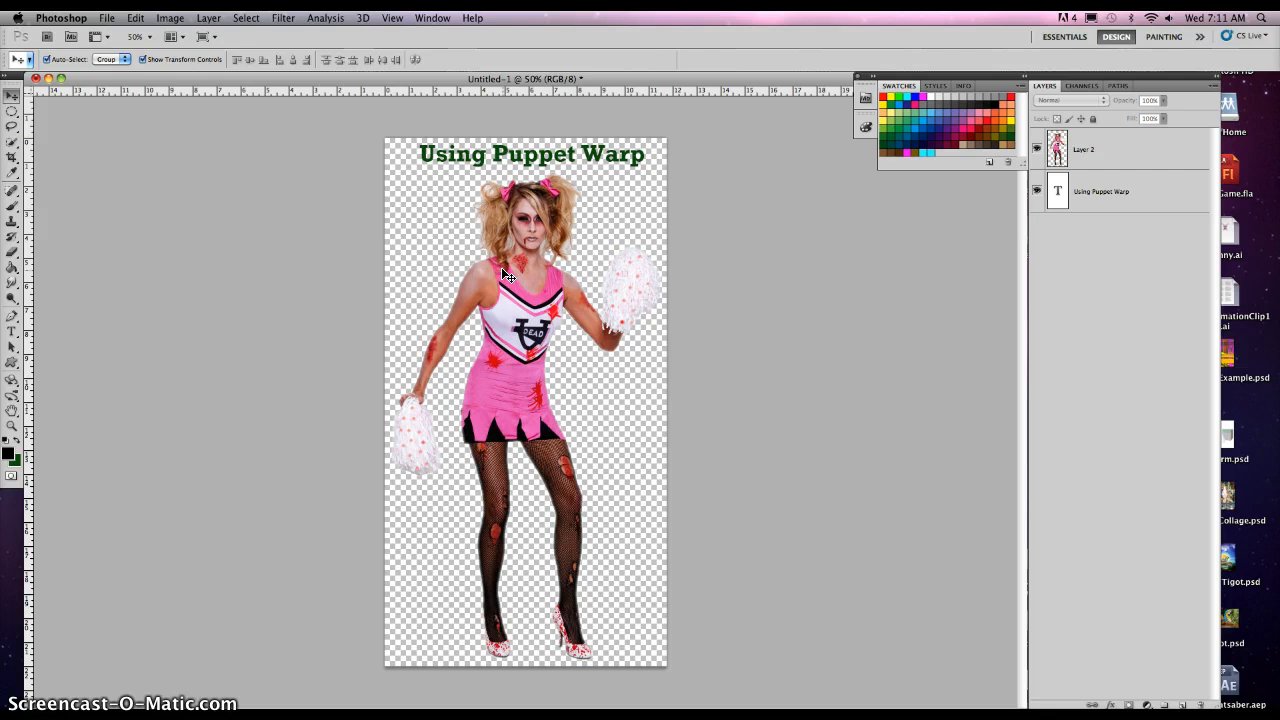
Duplicate Layer 2, the cheerleader image, keeping the default layer name.
{"action": "left_click", "coordinate": [519, 280]}
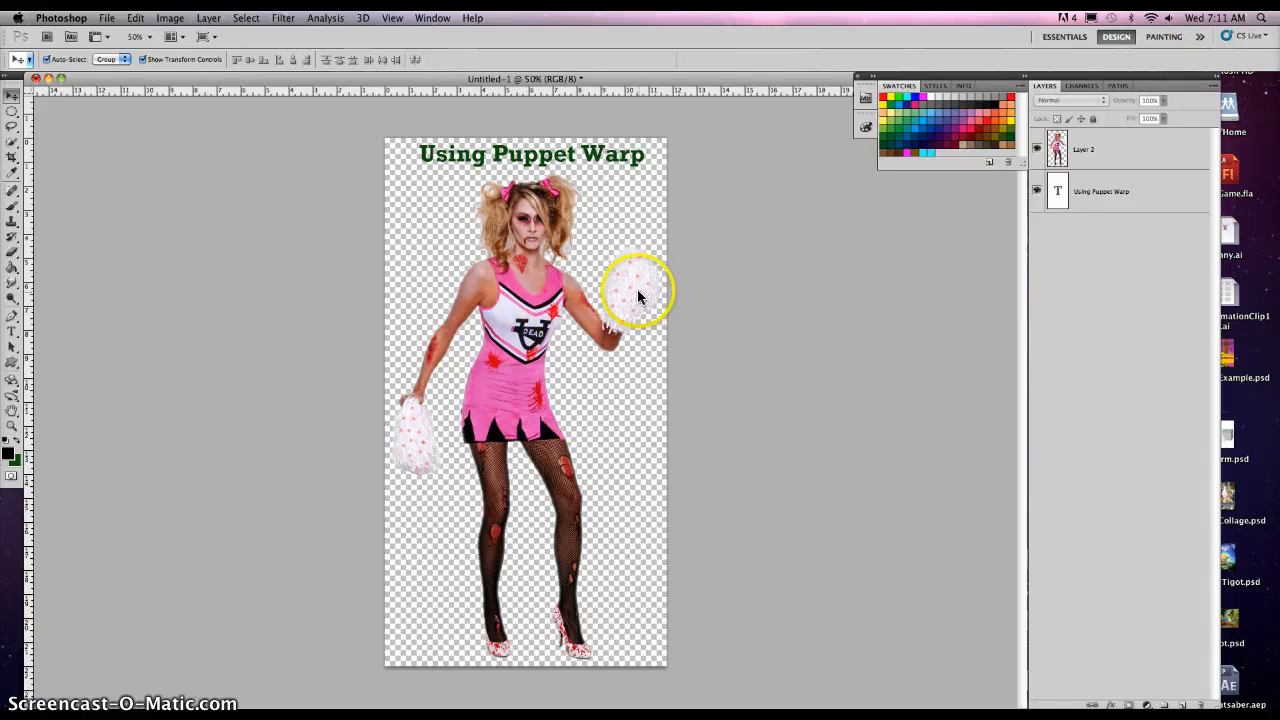
{"action": "left_click", "coordinate": [1098, 153]}
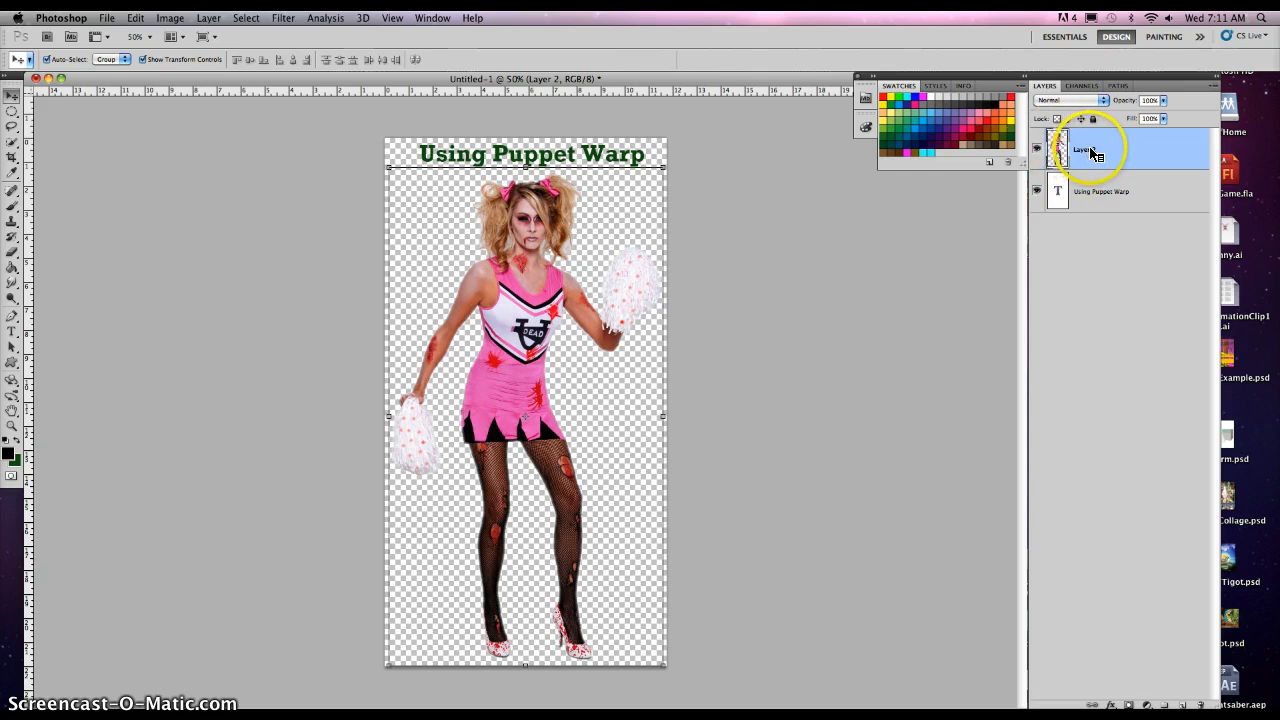
{"action": "right_click", "coordinate": [1113, 156]}
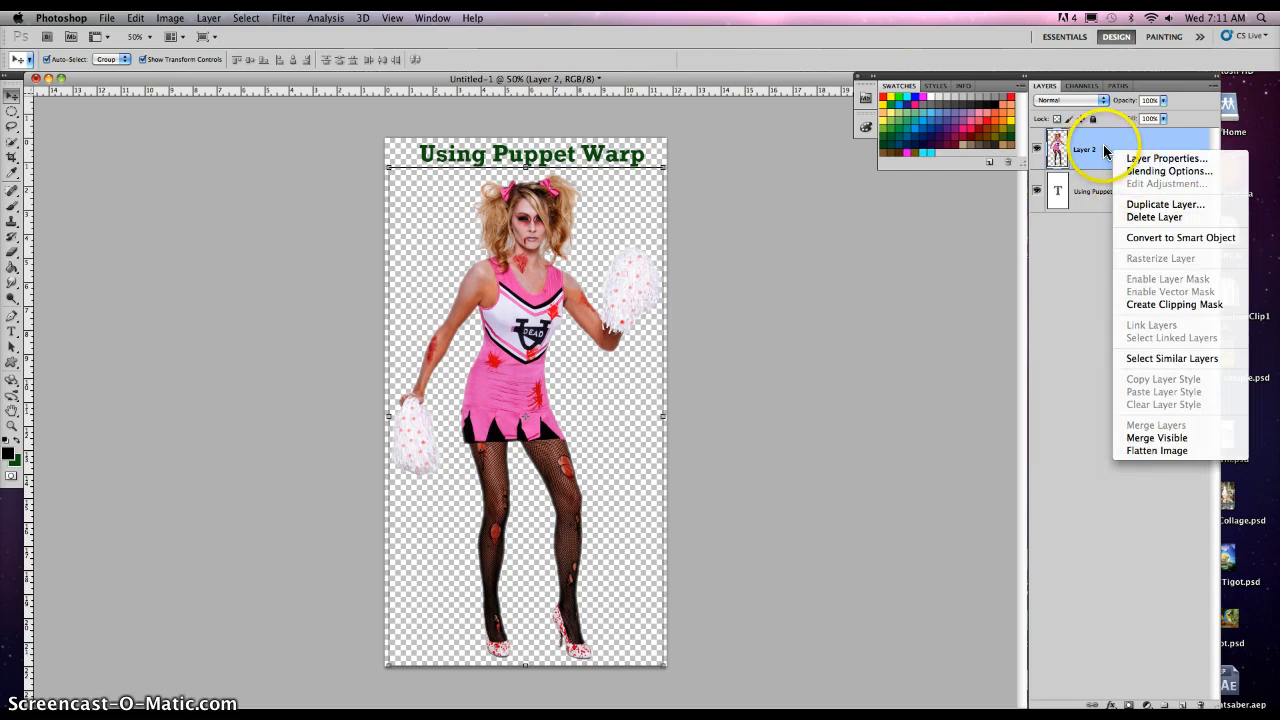
{"action": "left_click", "coordinate": [1103, 150]}
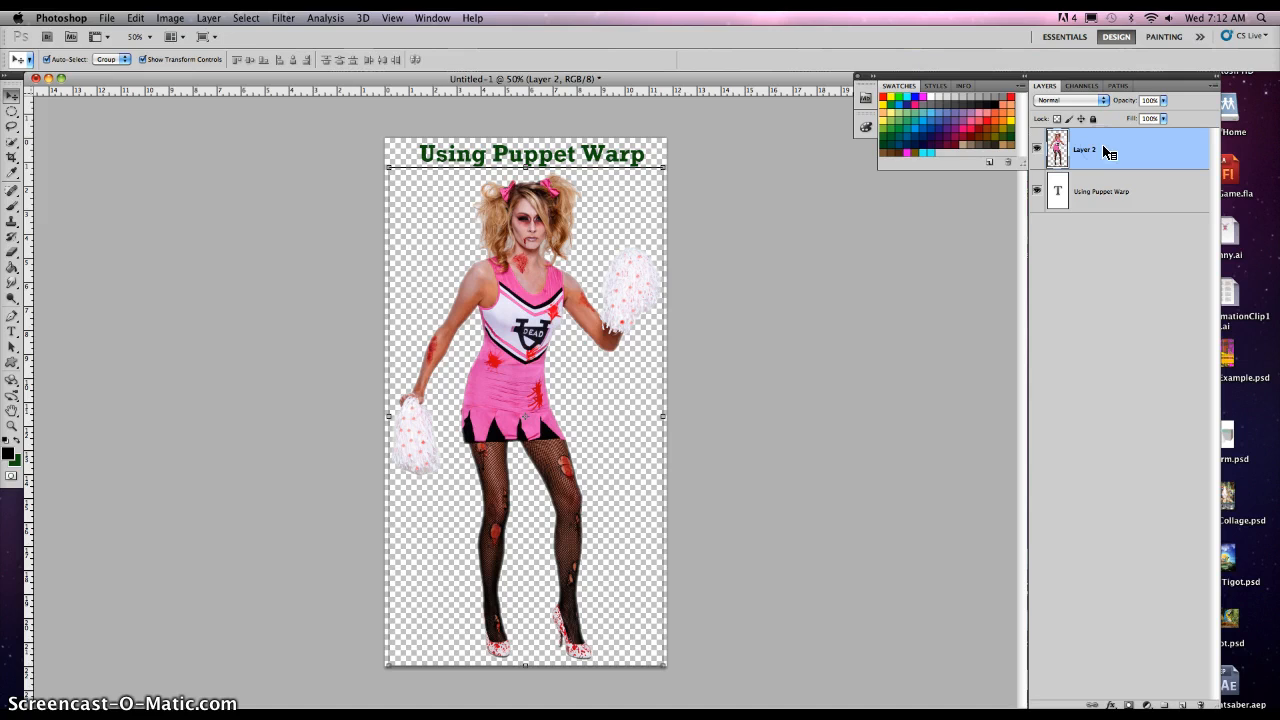
{"action": "right_click", "coordinate": [1107, 150]}
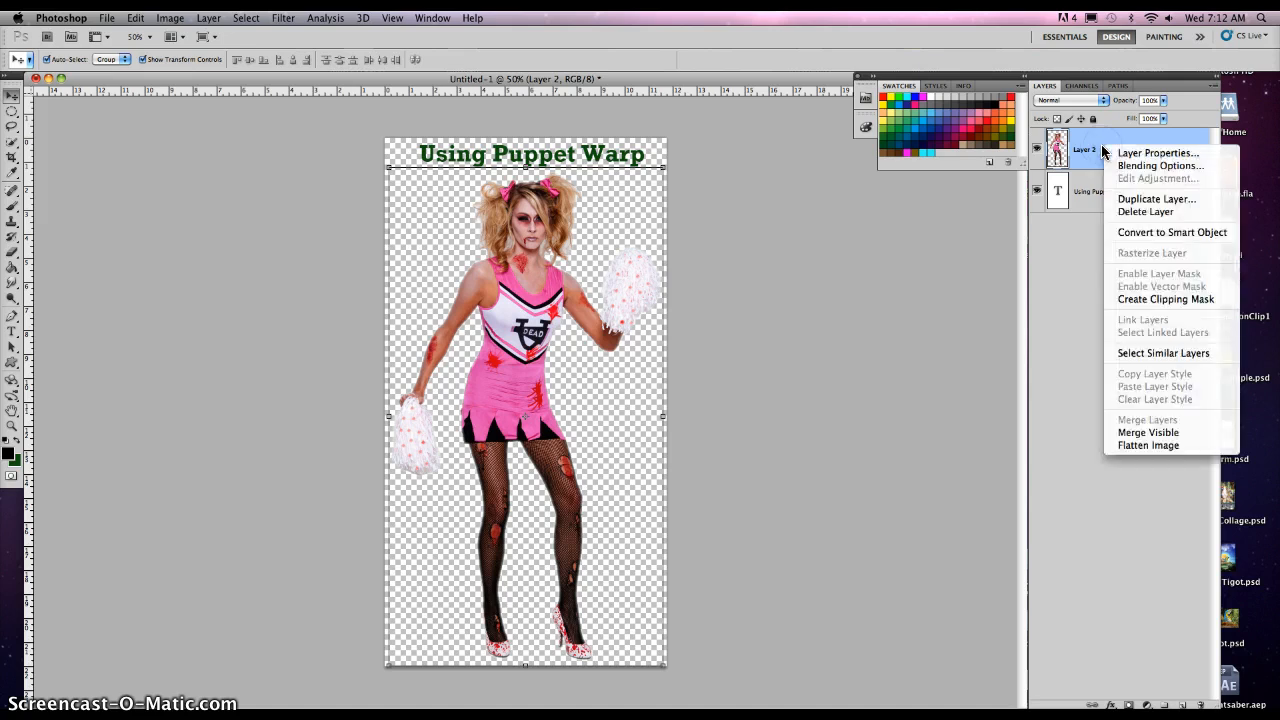
{"action": "left_click", "coordinate": [1122, 201]}
{"action": "left_click", "coordinate": [770, 324]}
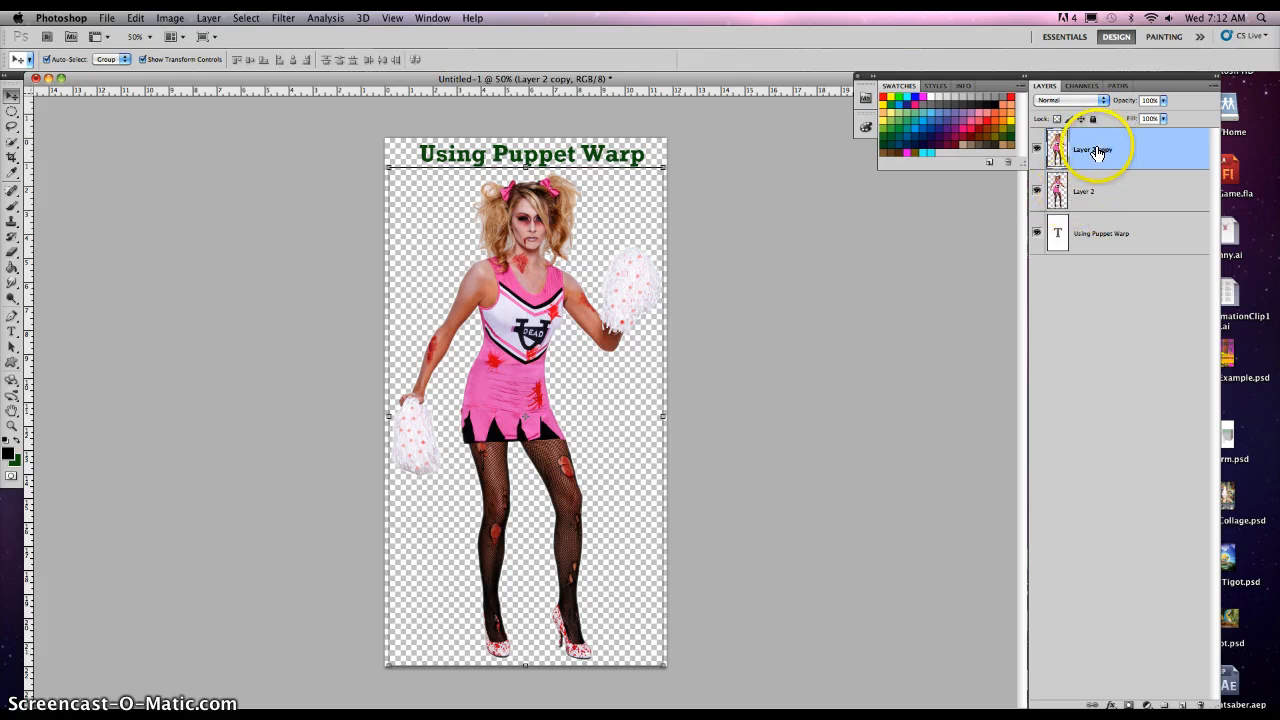
Start Puppet Warp on Layer 2 copy and pin both shoulders, the lowered arm's elbow, both hands and the raised pom-pom.
{"action": "left_click", "coordinate": [136, 19]}
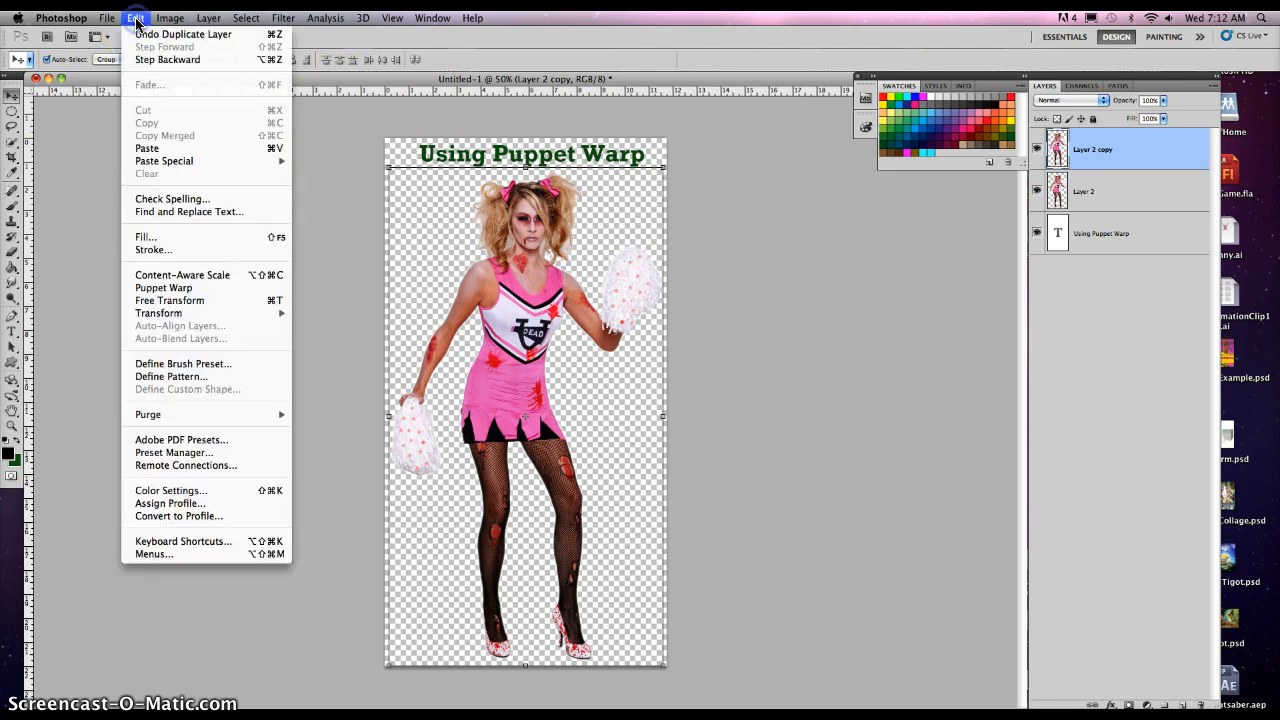
{"action": "left_click", "coordinate": [161, 288]}
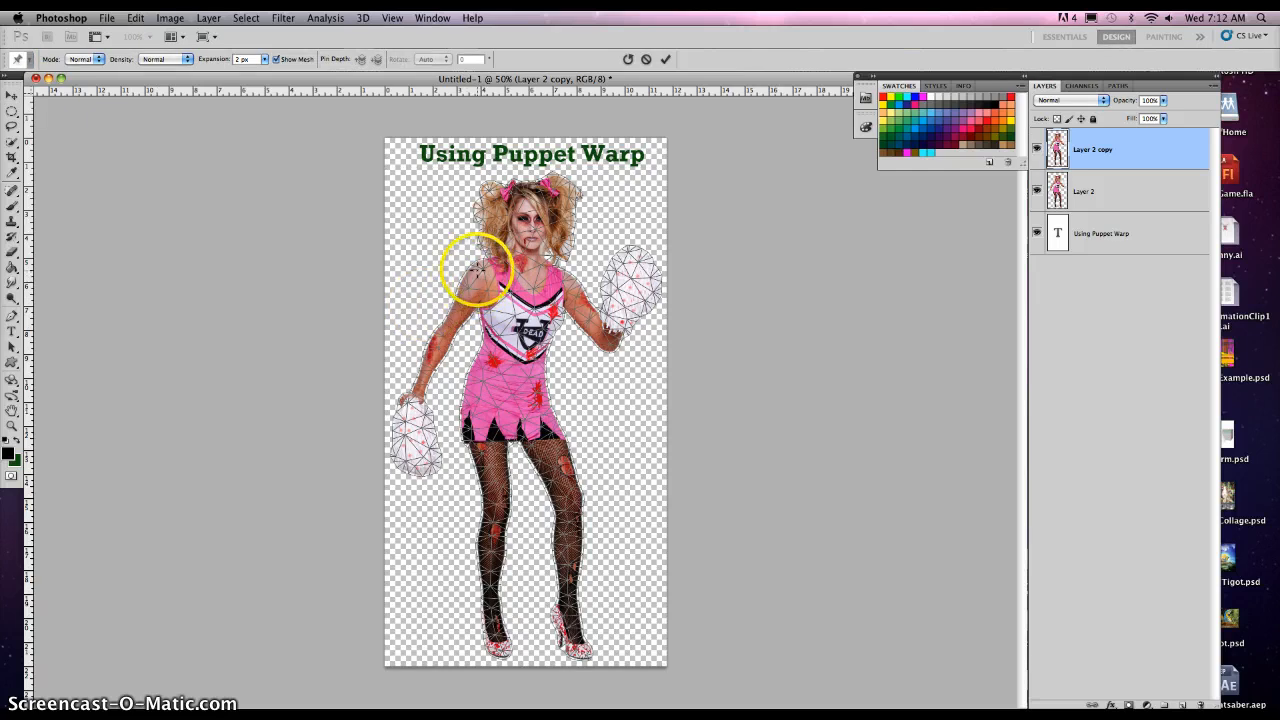
{"action": "left_click", "coordinate": [477, 269]}
{"action": "left_click", "coordinate": [568, 283]}
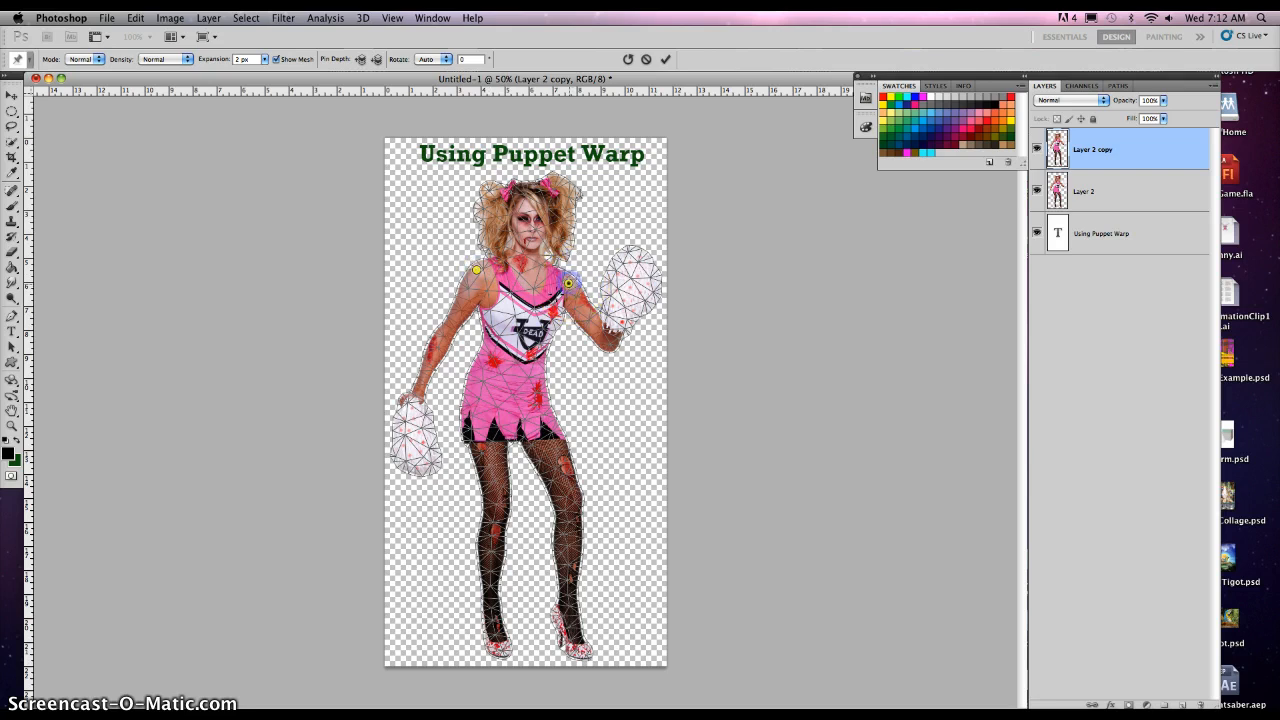
{"action": "left_click", "coordinate": [443, 333]}
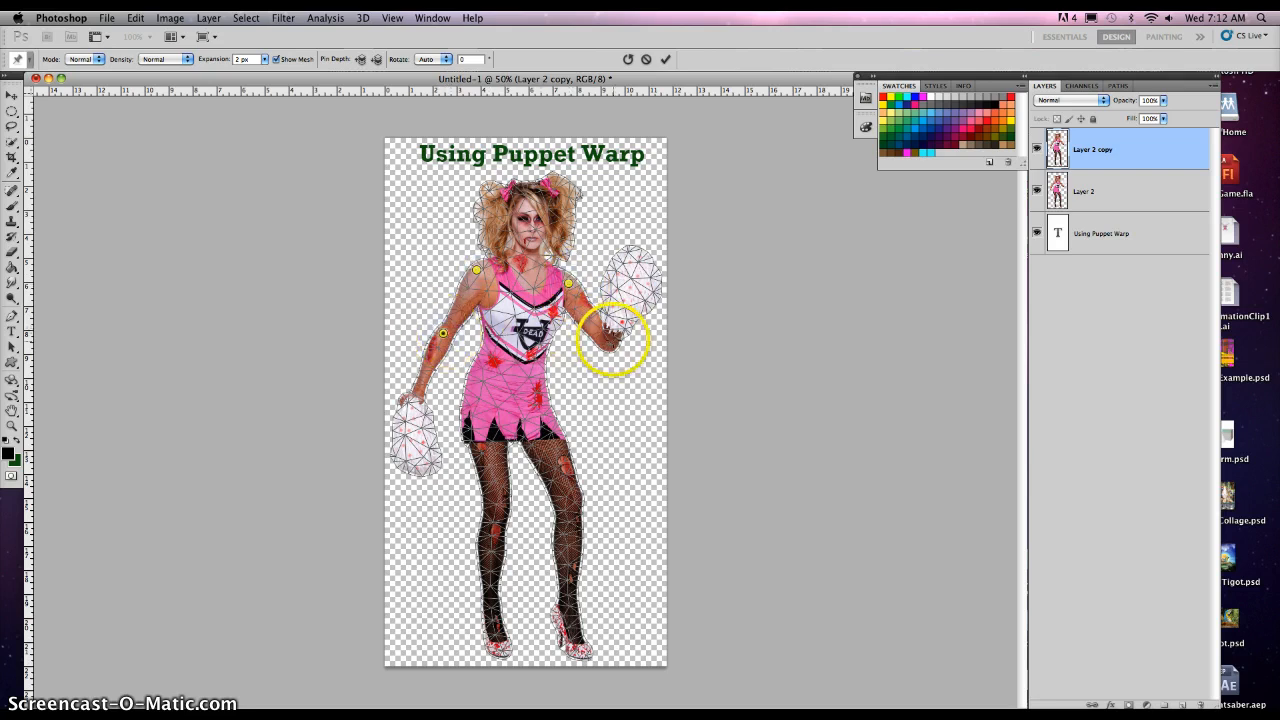
{"action": "left_click", "coordinate": [608, 341]}
{"action": "left_click", "coordinate": [412, 399]}
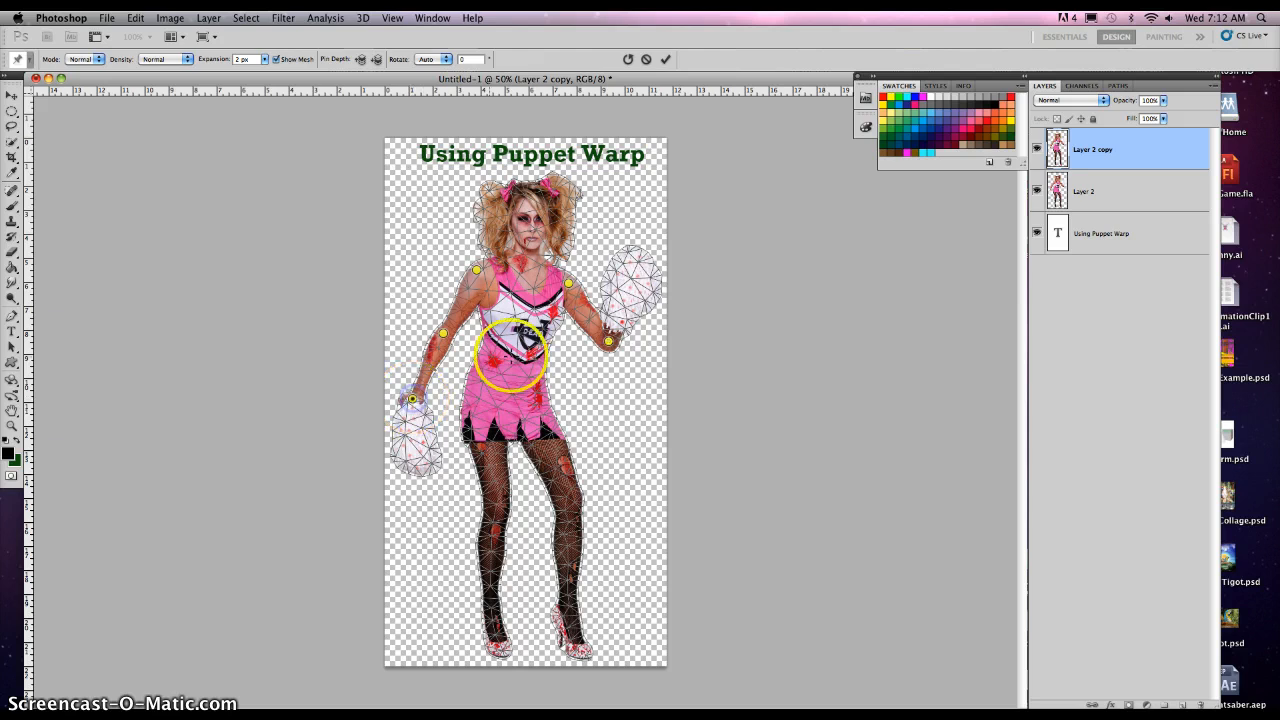
{"action": "left_click", "coordinate": [634, 270]}
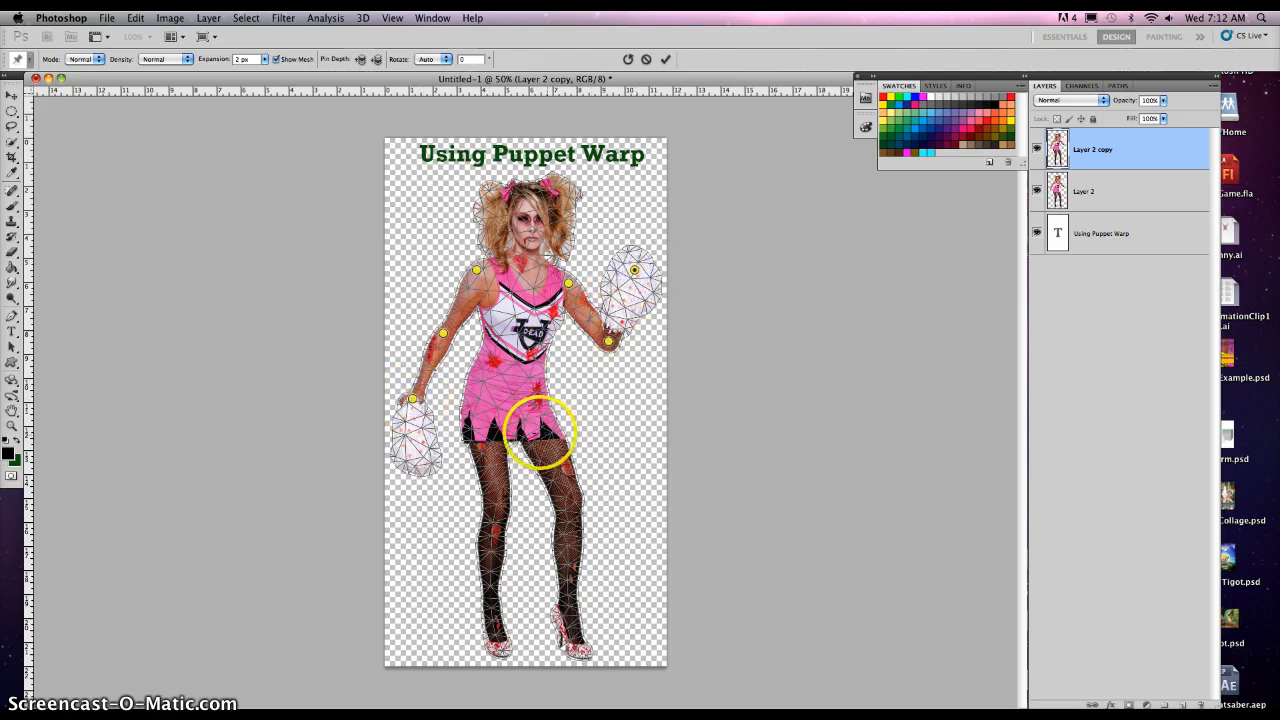
Add warp pins at both hips, both knees, both ankles, the neck and the top of the head.
{"action": "left_click", "coordinate": [476, 411]}
{"action": "left_click", "coordinate": [539, 411]}
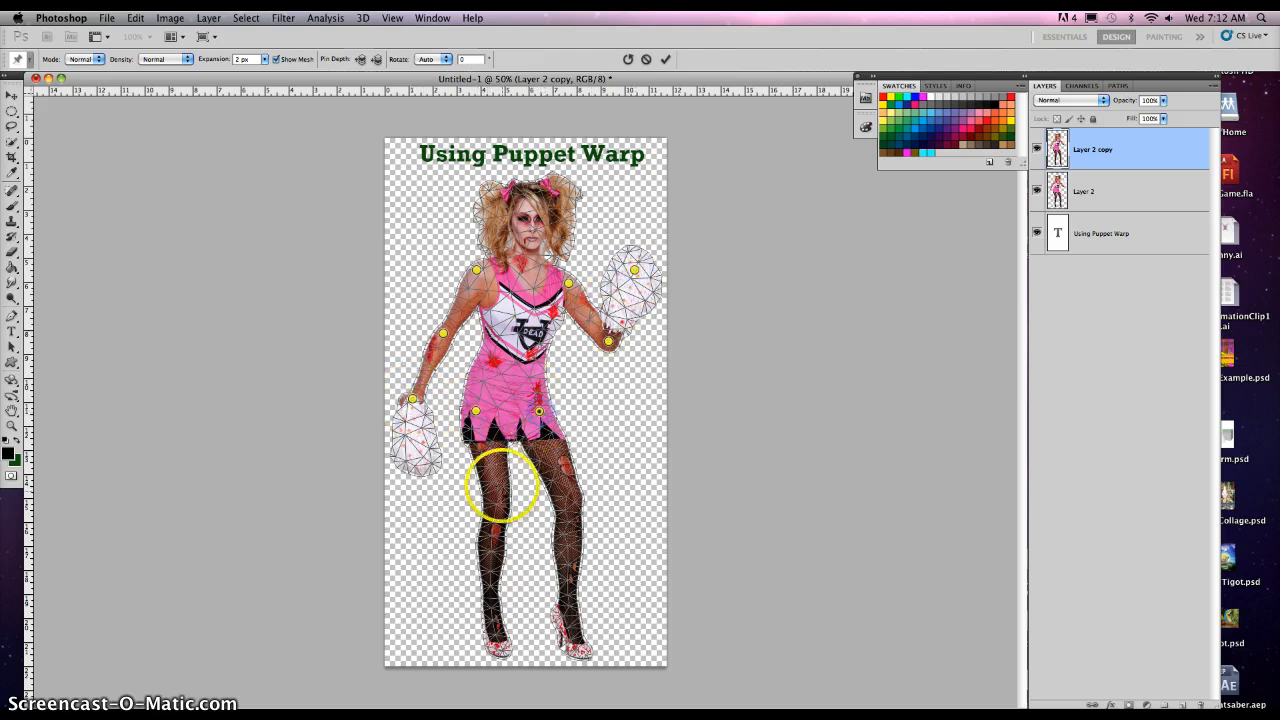
{"action": "left_click", "coordinate": [498, 509]}
{"action": "left_click", "coordinate": [572, 500]}
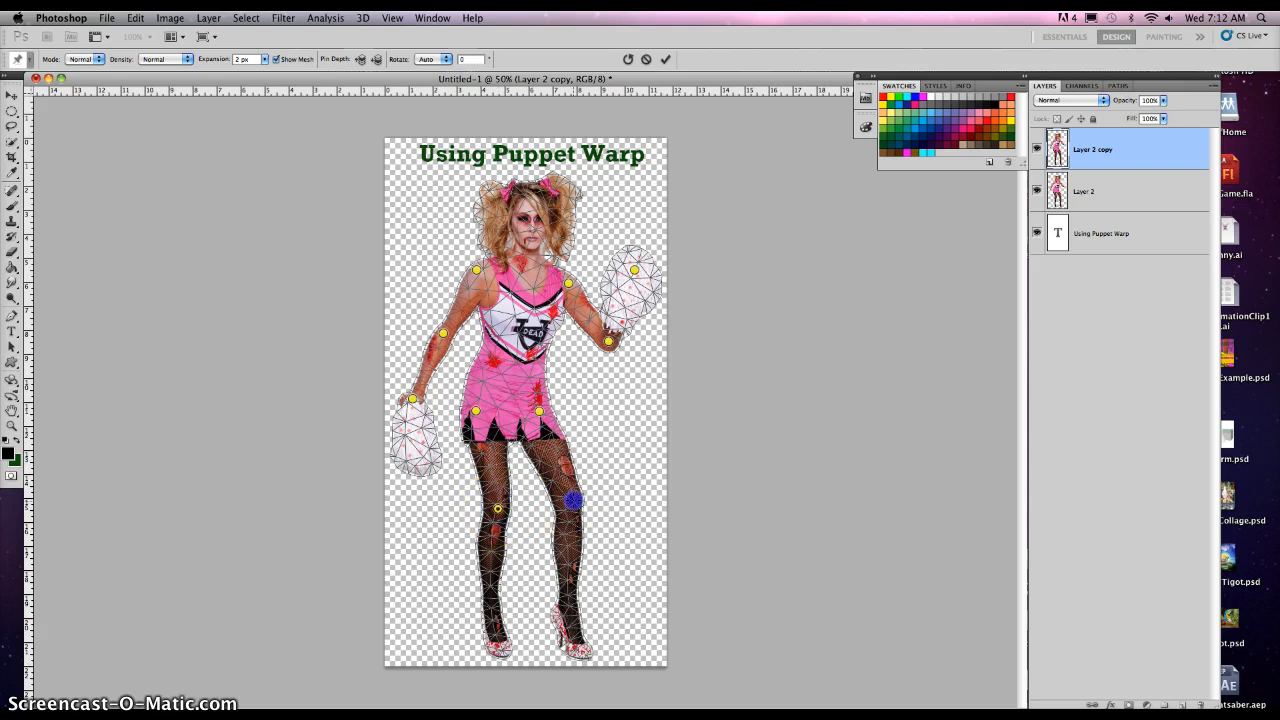
{"action": "left_click", "coordinate": [493, 617]}
{"action": "left_click", "coordinate": [567, 605]}
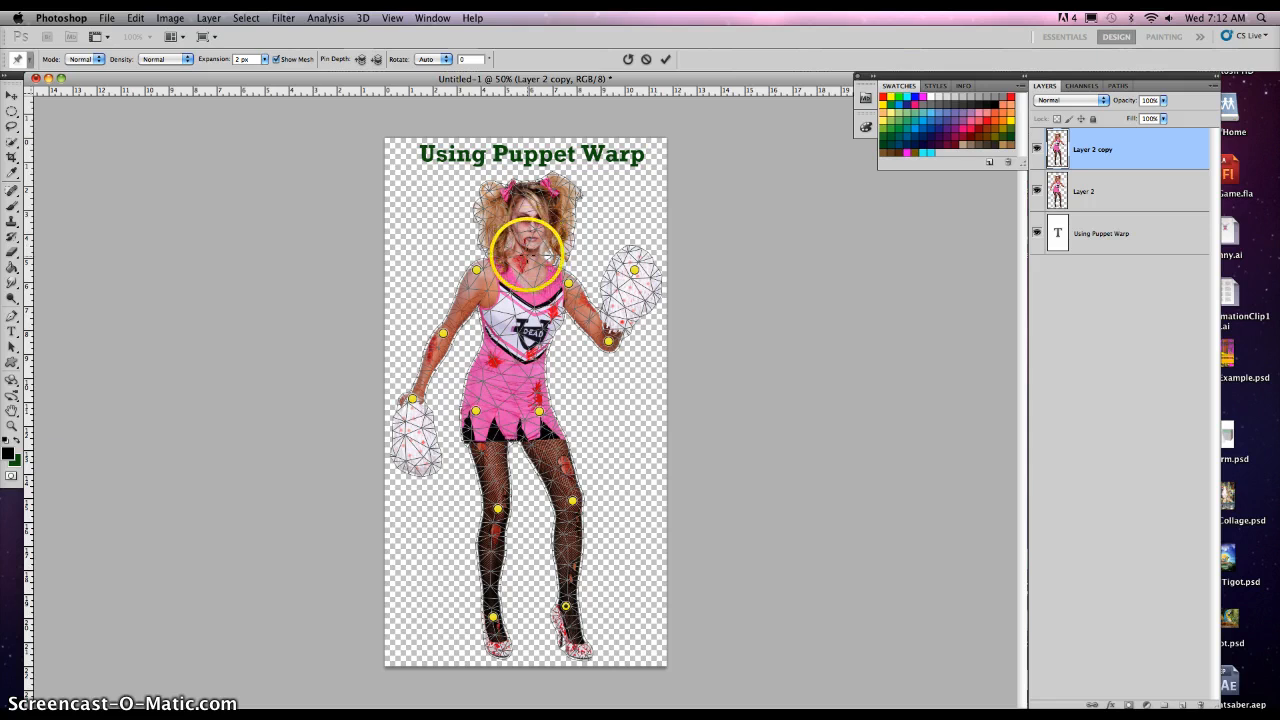
{"action": "left_click", "coordinate": [526, 256]}
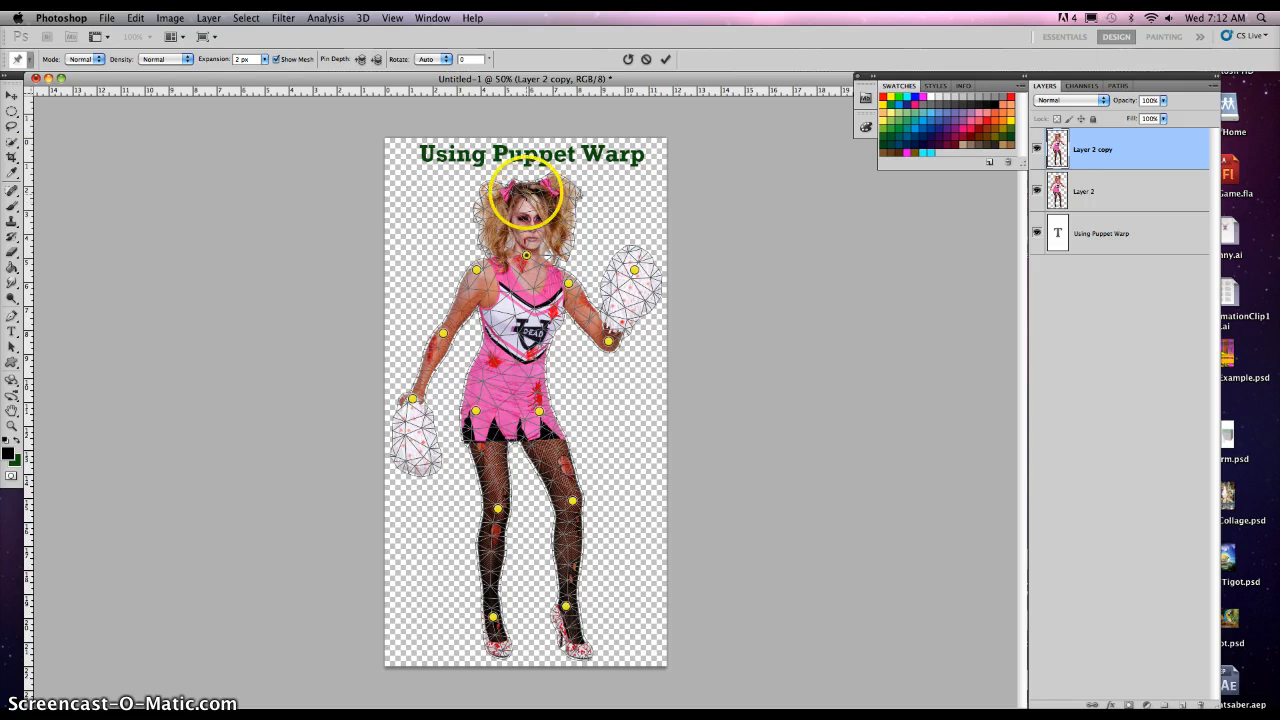
{"action": "left_click", "coordinate": [526, 192]}
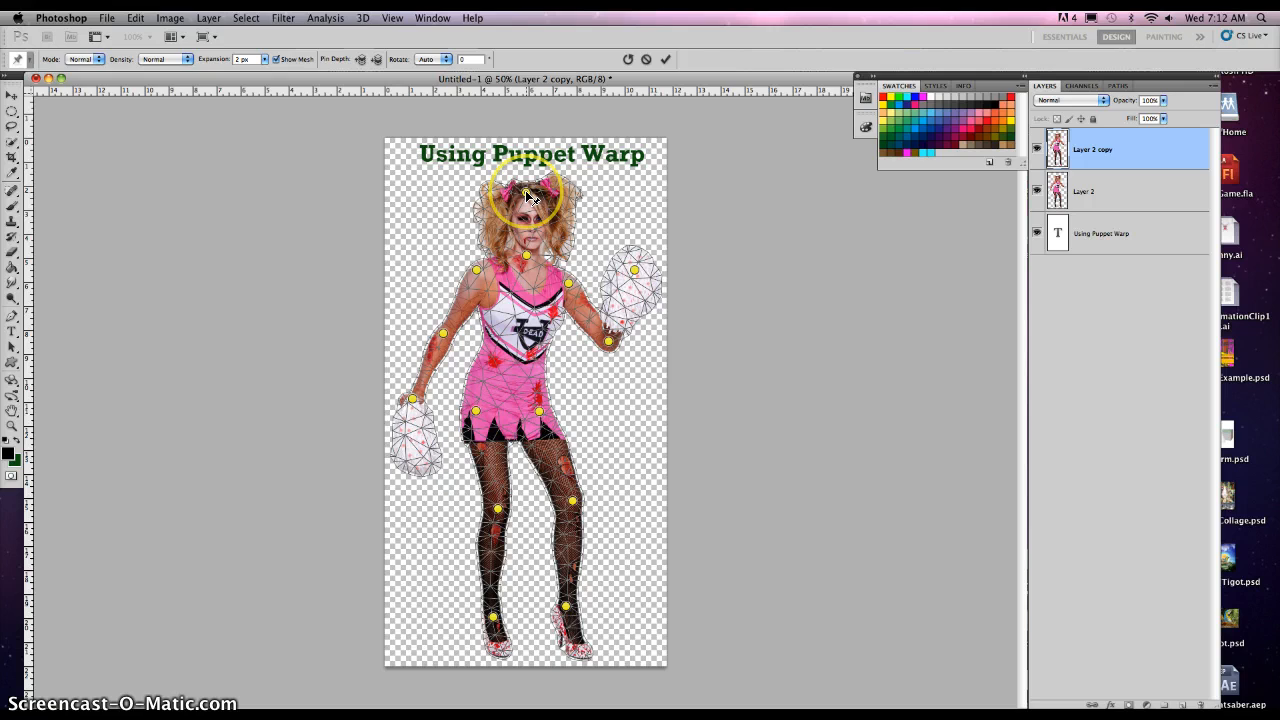
Shift the pins on the head, the raised pom-pom and the lowered hand slightly to the right to change the pose.
{"action": "left_click_drag", "start_coordinate": [526, 192], "coordinate": [527, 193]}
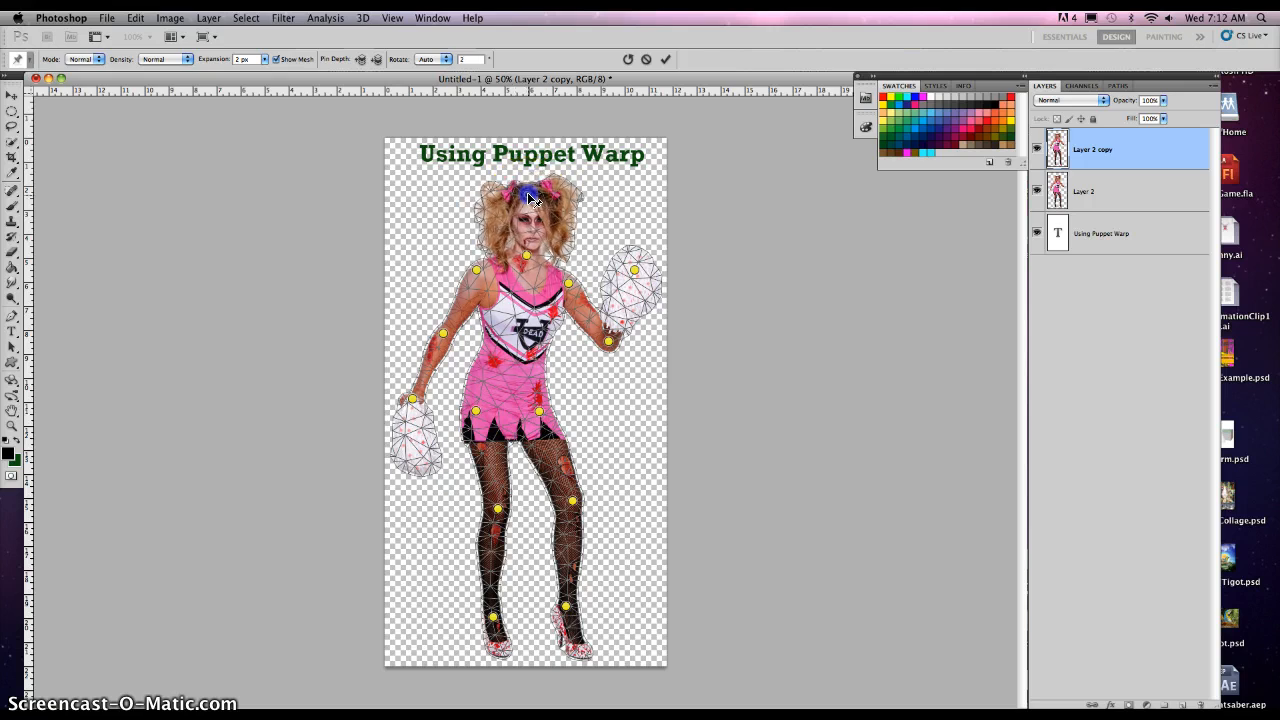
{"action": "left_click", "coordinate": [636, 272]}
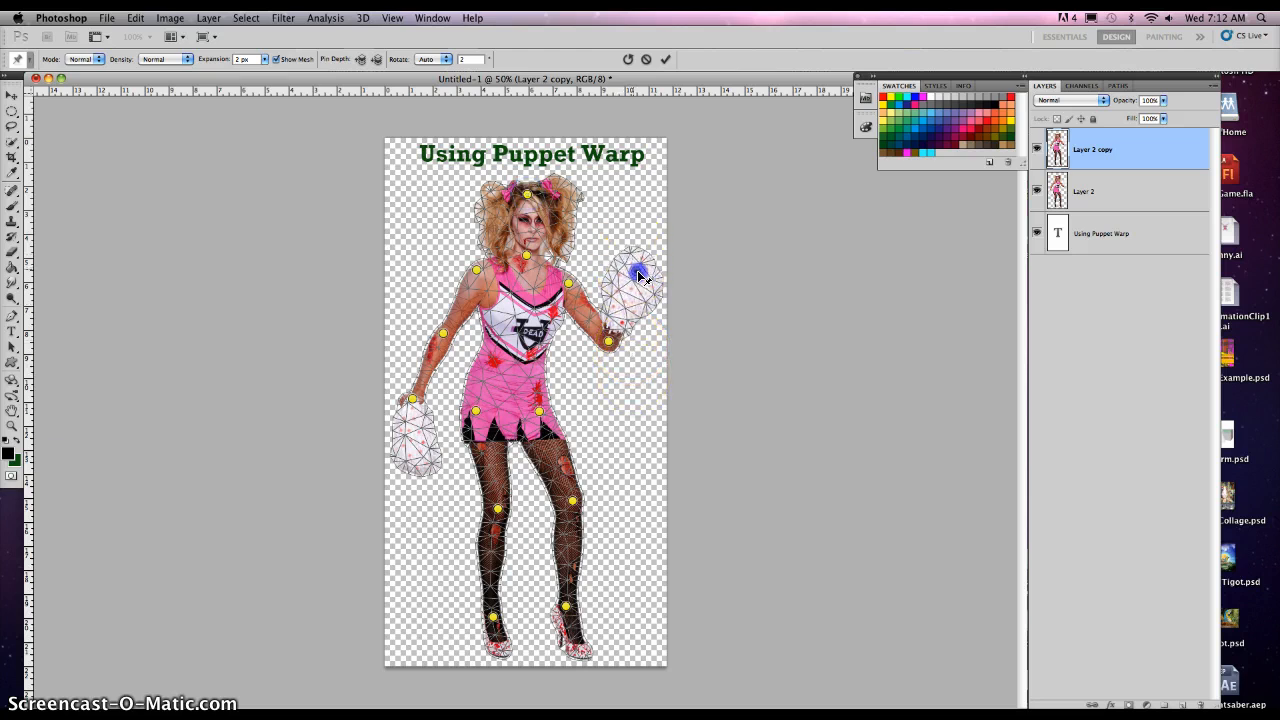
{"action": "mouse_move", "coordinate": [638, 272]}
{"action": "left_mouse_down"}
{"action": "mouse_move", "coordinate": [649, 287]}
{"action": "mouse_move", "coordinate": [625, 265]}
{"action": "mouse_move", "coordinate": [638, 275]}
{"action": "left_mouse_up"}
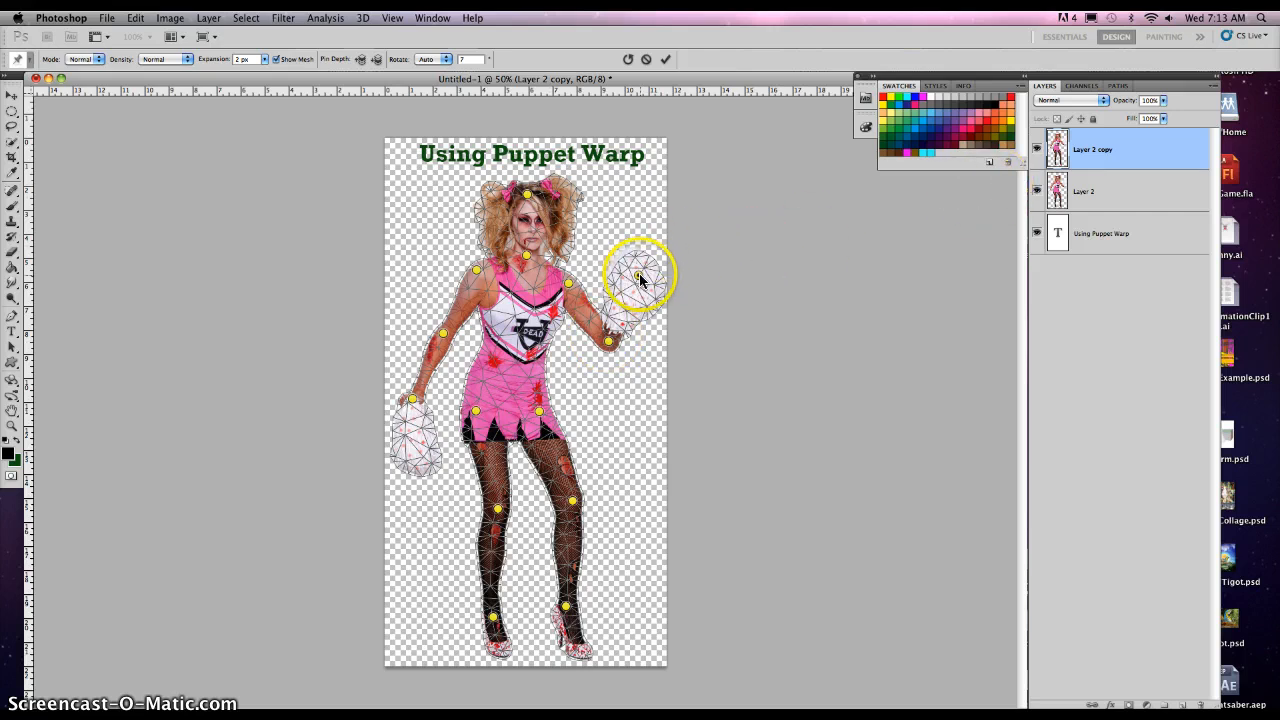
{"action": "left_click_drag", "start_coordinate": [640, 279], "coordinate": [647, 284]}
{"action": "left_click", "coordinate": [527, 193]}
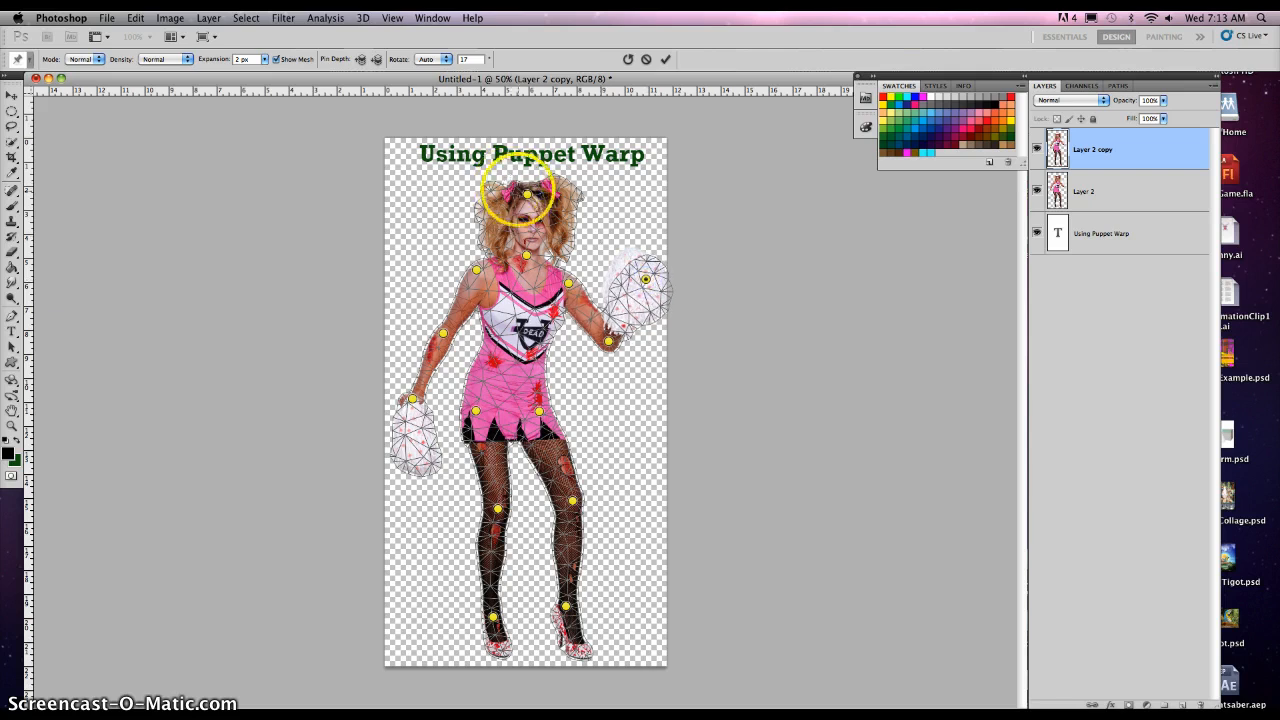
{"action": "left_click_drag", "start_coordinate": [528, 194], "coordinate": [540, 195]}
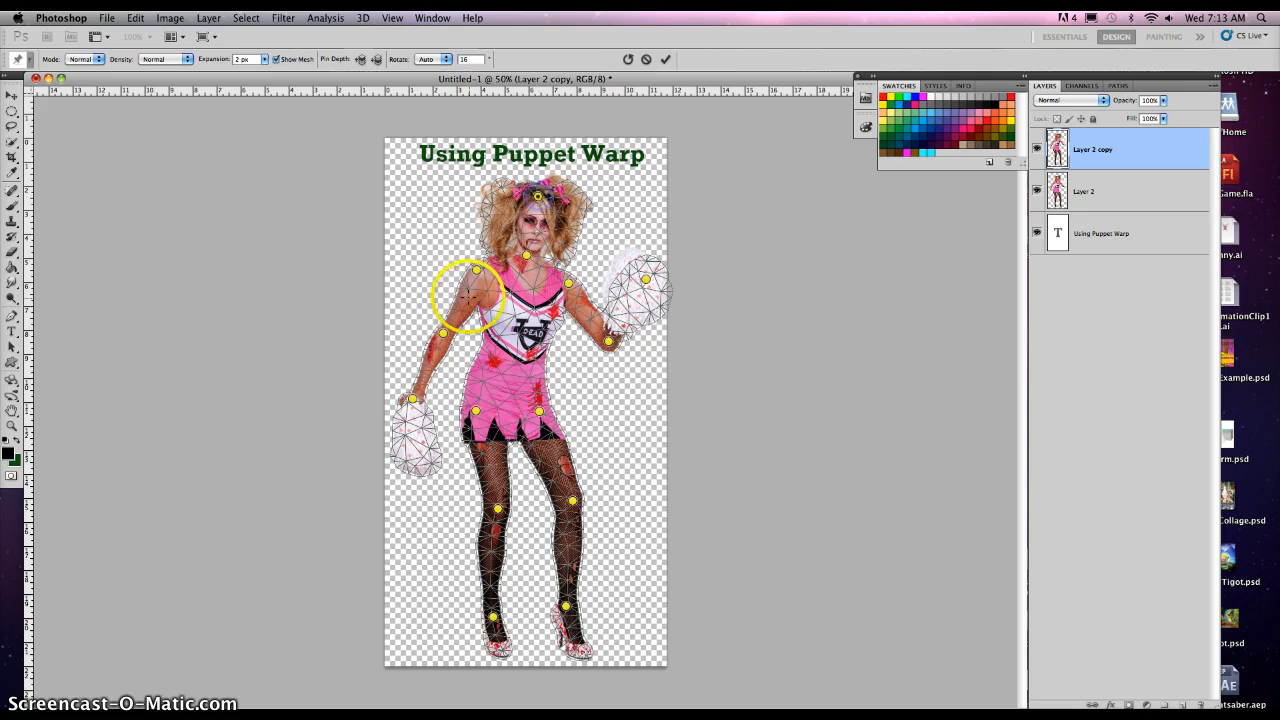
{"action": "left_click", "coordinate": [414, 400]}
{"action": "mouse_move", "coordinate": [418, 402]}
{"action": "left_mouse_down"}
{"action": "mouse_move", "coordinate": [425, 420]}
{"action": "mouse_move", "coordinate": [427, 402]}
{"action": "left_mouse_up"}
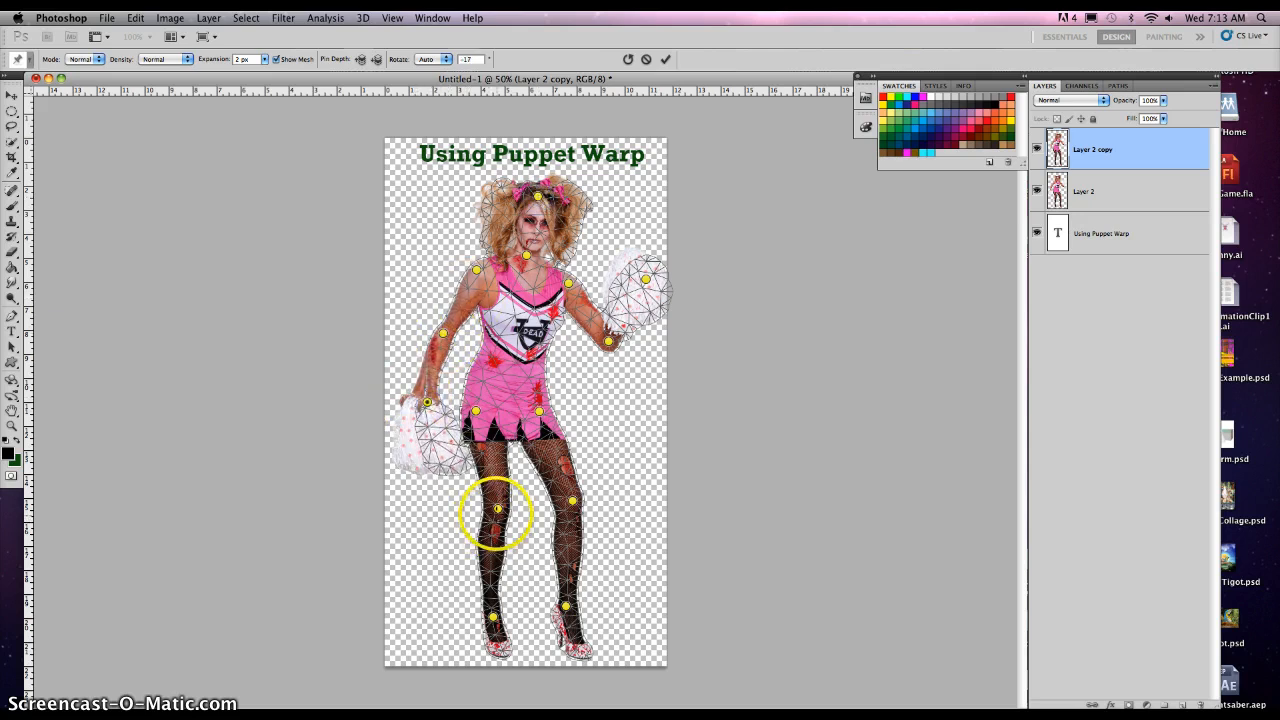
Spread the legs by moving the left ankle pin outward to the left and the right knee and ankle pins to the right.
{"action": "left_click_drag", "start_coordinate": [491, 514], "coordinate": [501, 512]}
{"action": "left_click_drag", "start_coordinate": [493, 616], "coordinate": [456, 610]}
{"action": "left_click", "coordinate": [568, 607]}
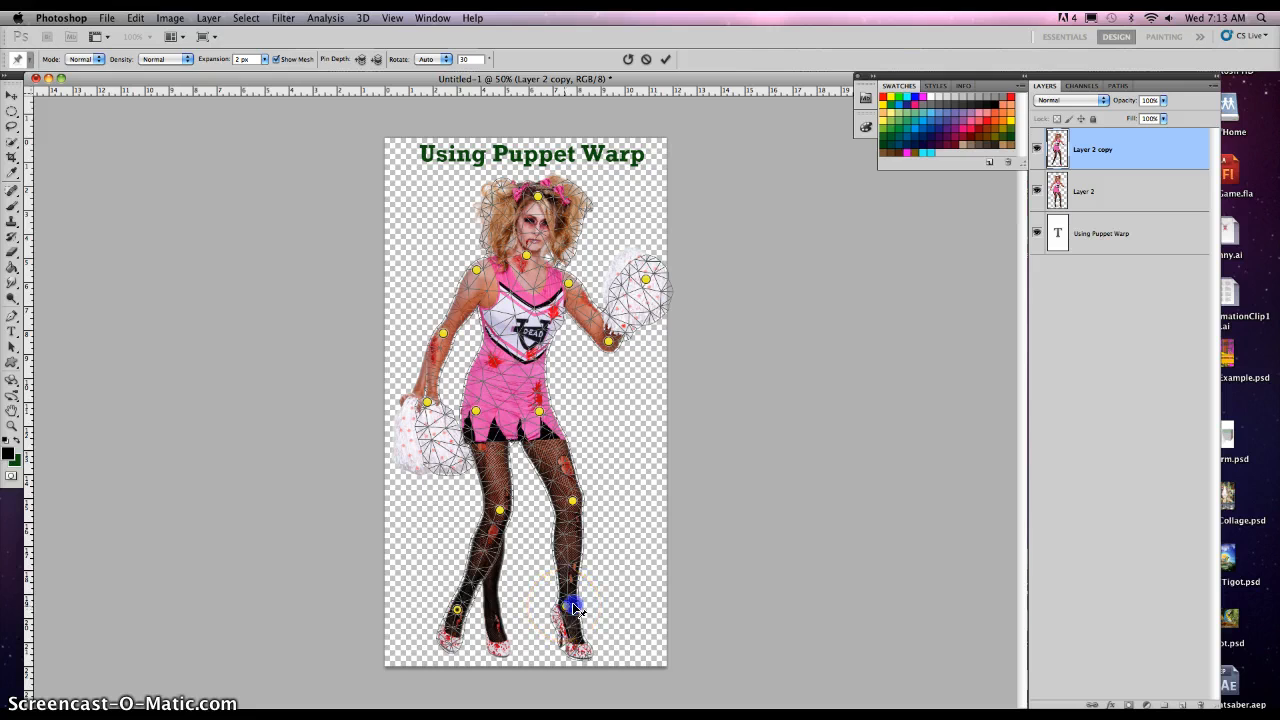
{"action": "mouse_move", "coordinate": [571, 500]}
{"action": "left_mouse_down"}
{"action": "mouse_move", "coordinate": [580, 478]}
{"action": "mouse_move", "coordinate": [587, 490]}
{"action": "left_mouse_up"}
{"action": "left_click_drag", "start_coordinate": [571, 607], "coordinate": [590, 609]}
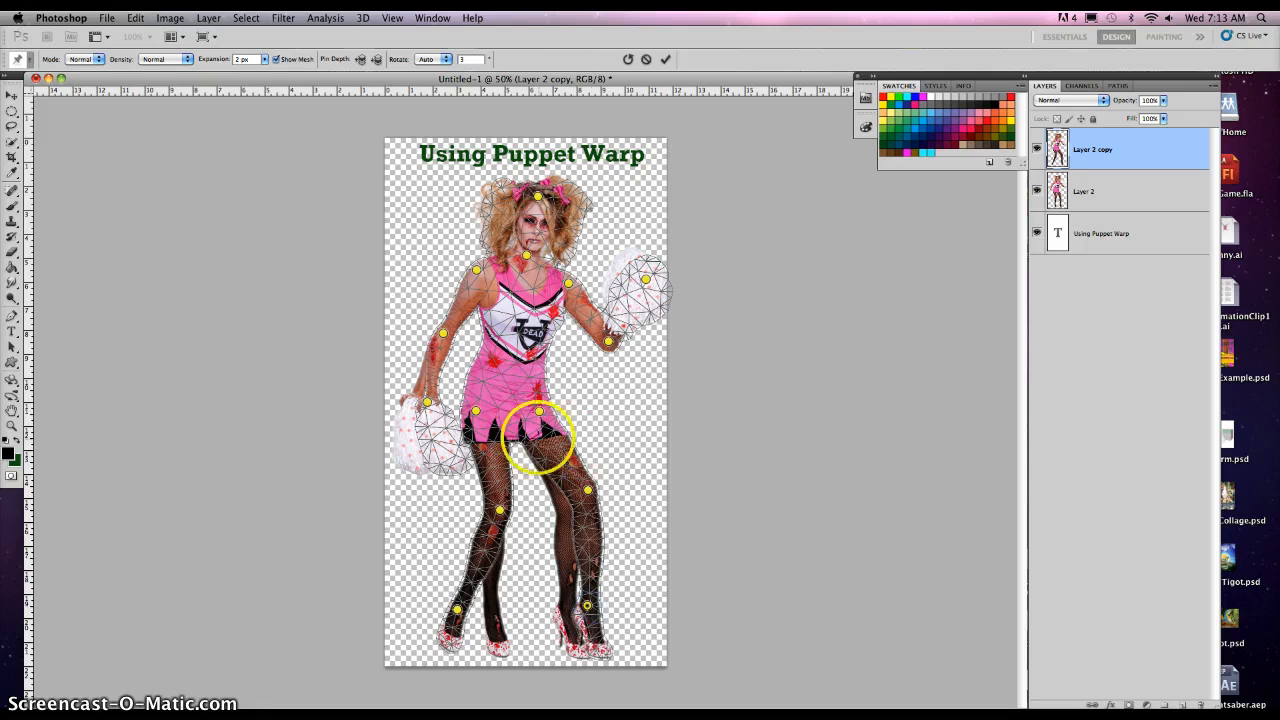
Move the left hip pin slightly outward and apply the puppet warp.
{"action": "left_click_drag", "start_coordinate": [474, 411], "coordinate": [467, 413]}
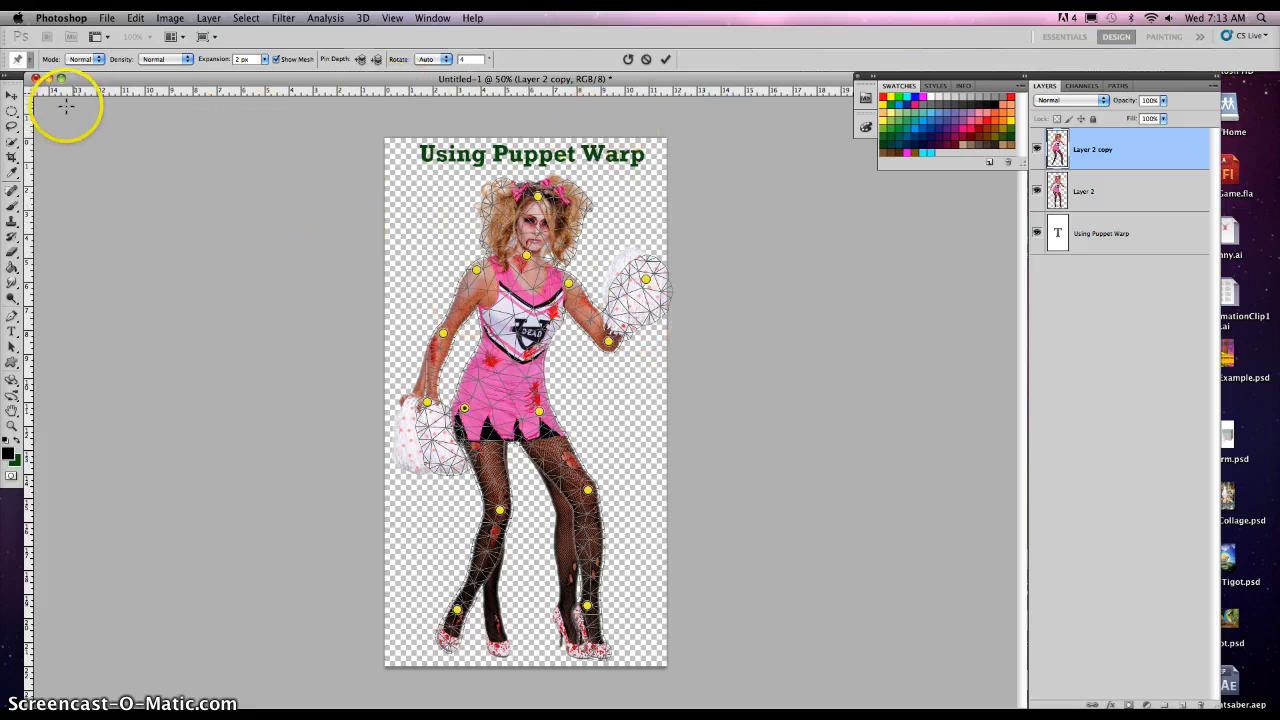
{"action": "left_click", "coordinate": [12, 108]}
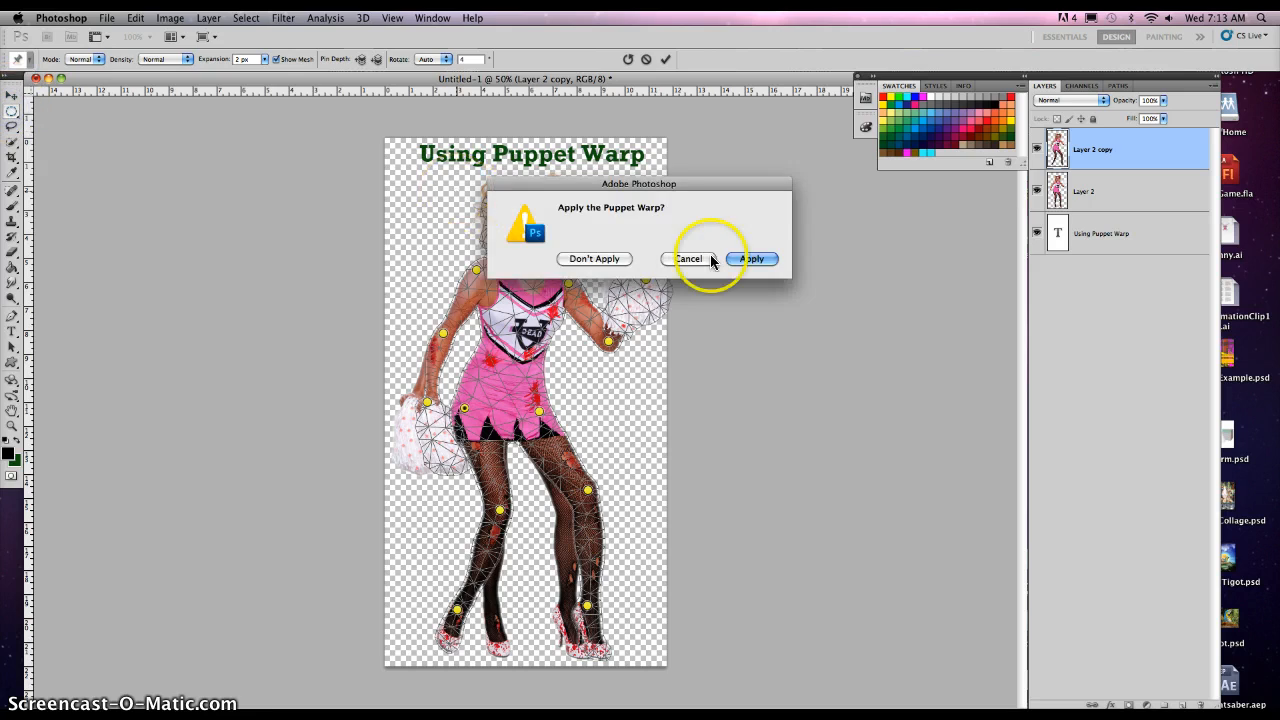
{"action": "left_click", "coordinate": [750, 259]}
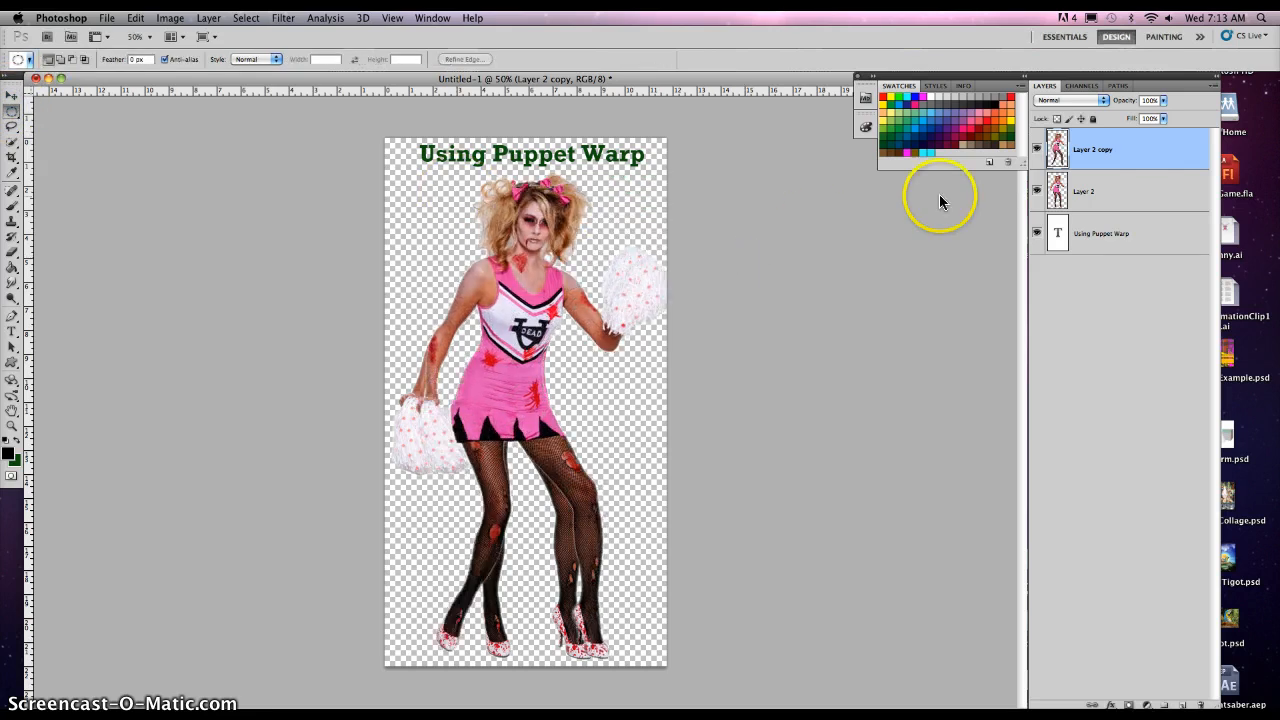
Duplicate the warped Layer 2 copy with the default name and hide Layer 2 copy and Layer 2.
{"action": "right_click", "coordinate": [1107, 155]}
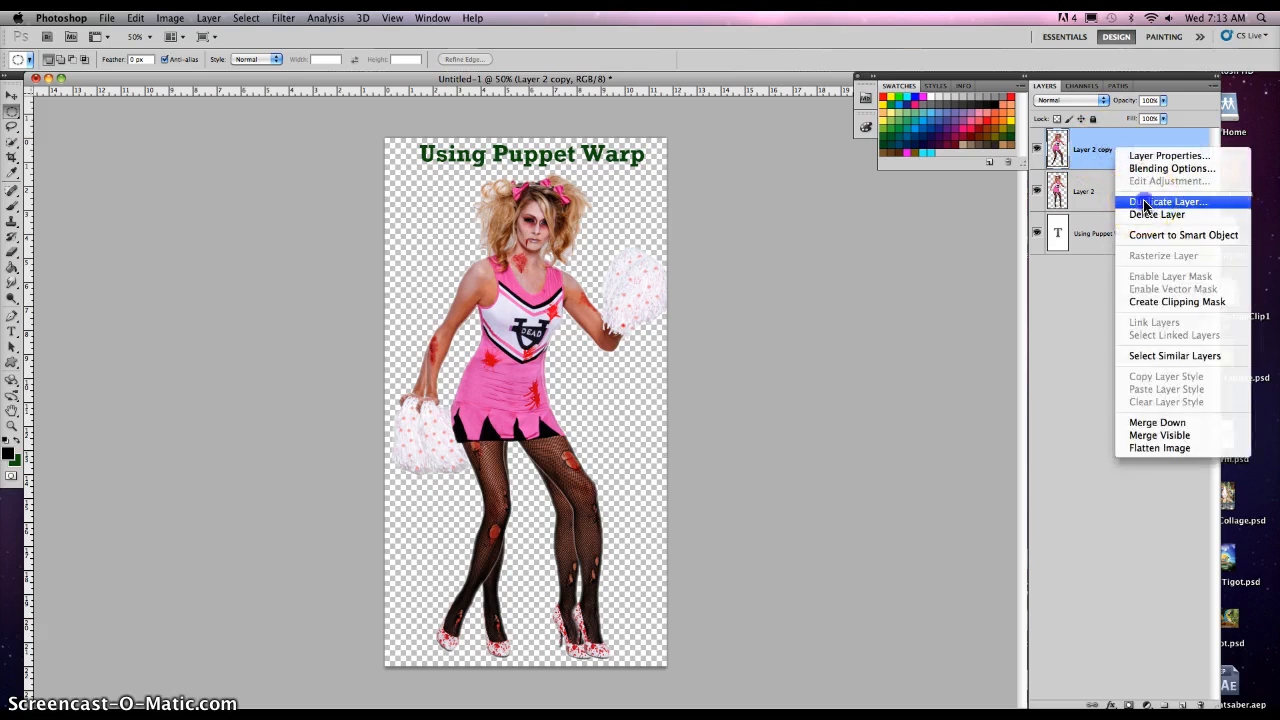
{"action": "left_click", "coordinate": [1133, 203]}
{"action": "left_click", "coordinate": [769, 325]}
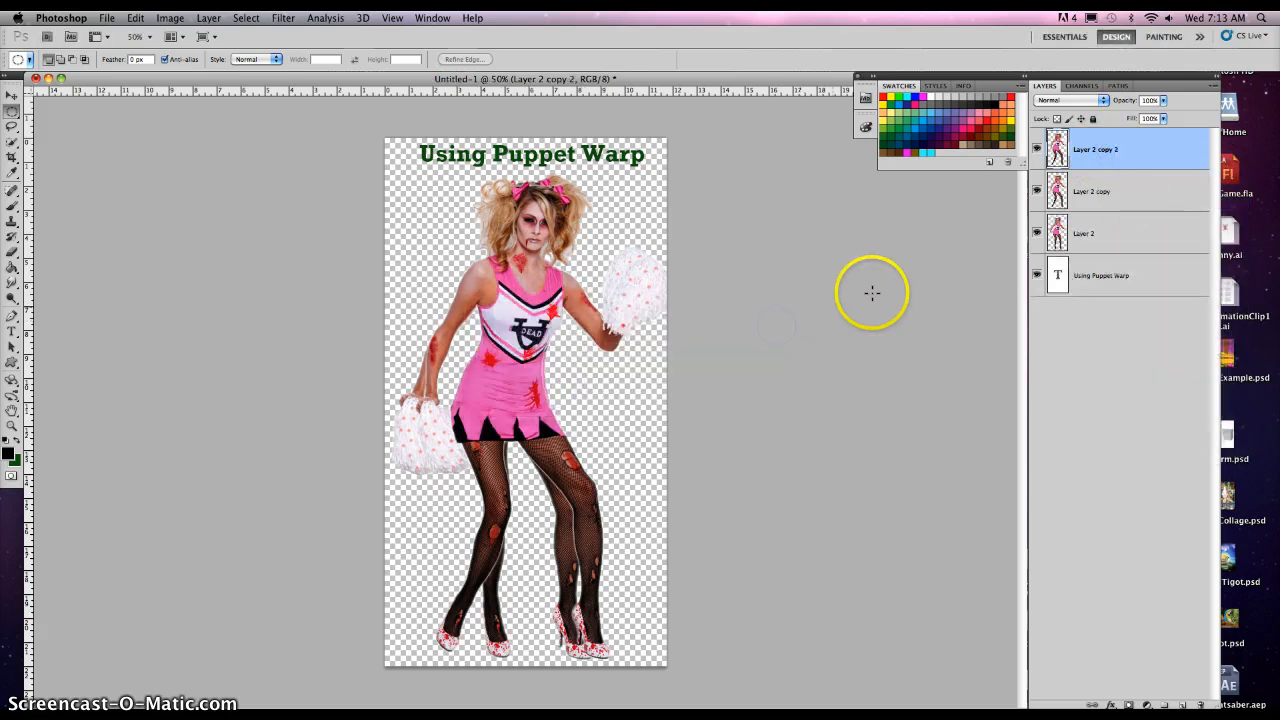
{"action": "left_click", "coordinate": [1037, 191]}
{"action": "left_click", "coordinate": [1037, 233]}
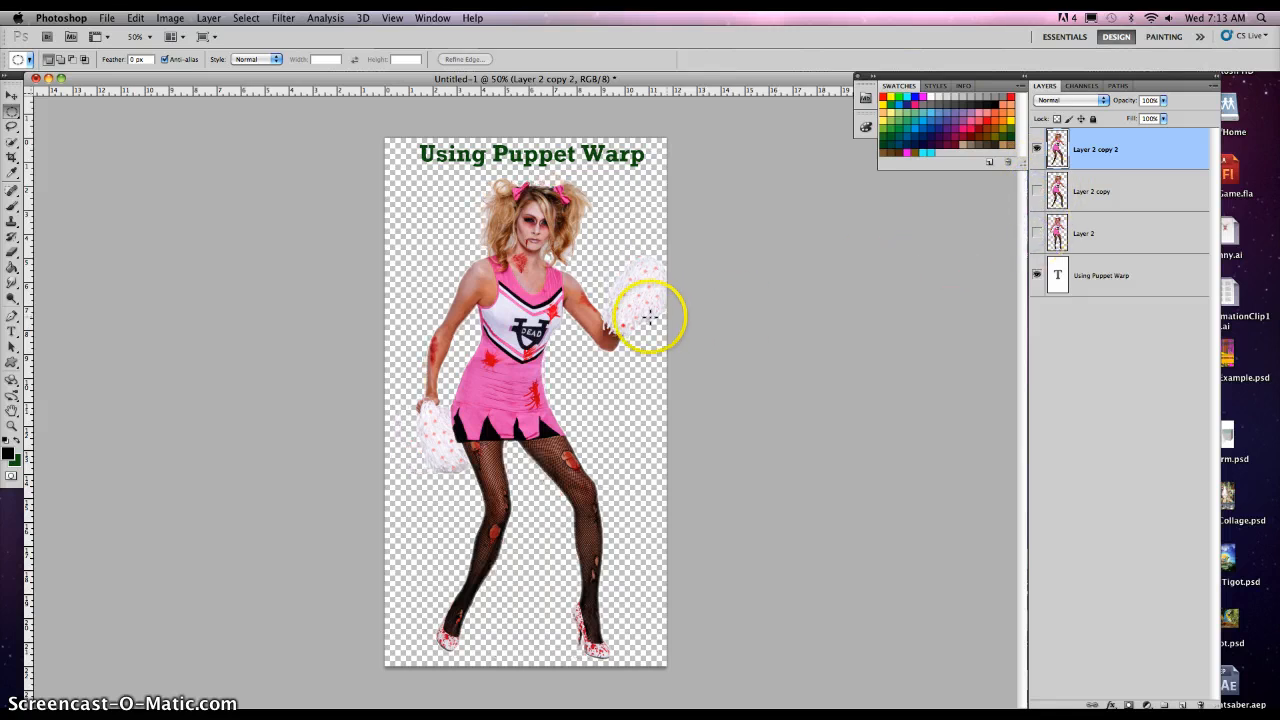
Start Puppet Warp on Layer 2 copy 2 and pin both shoulders, the neck, the head, the raised hand and its pom-pom.
{"action": "left_click", "coordinate": [137, 18]}
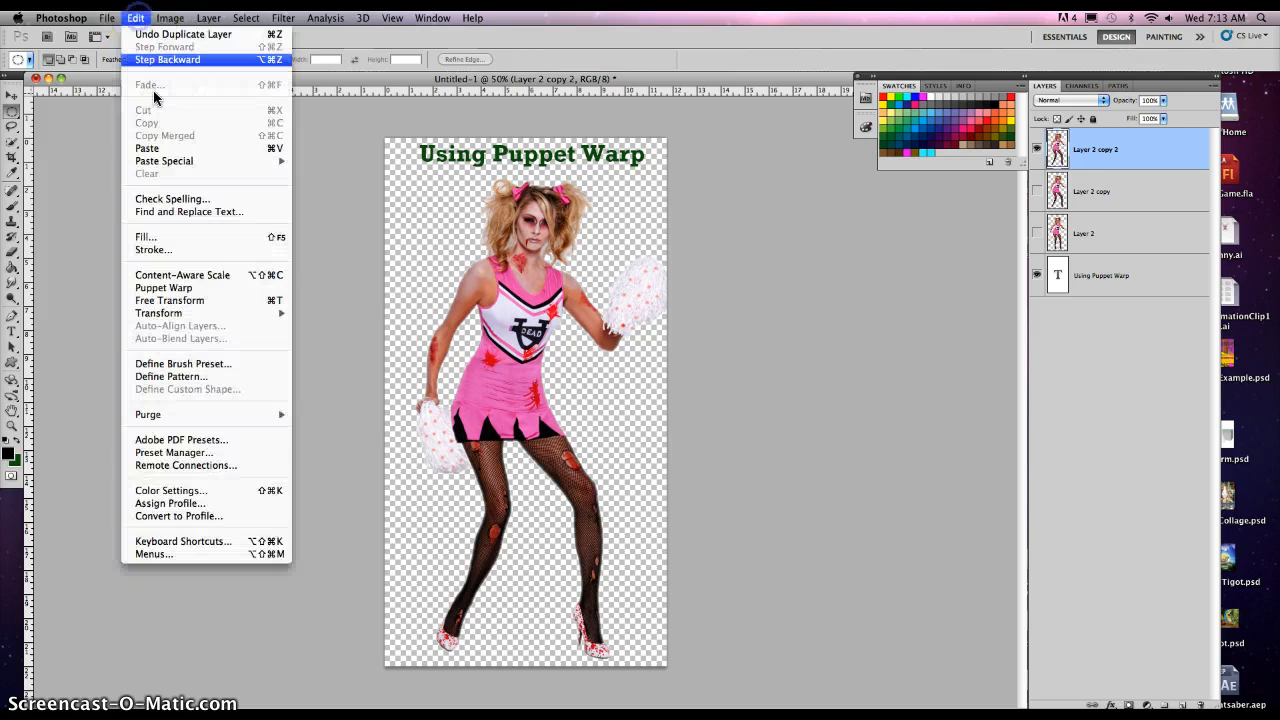
{"action": "left_click", "coordinate": [163, 287]}
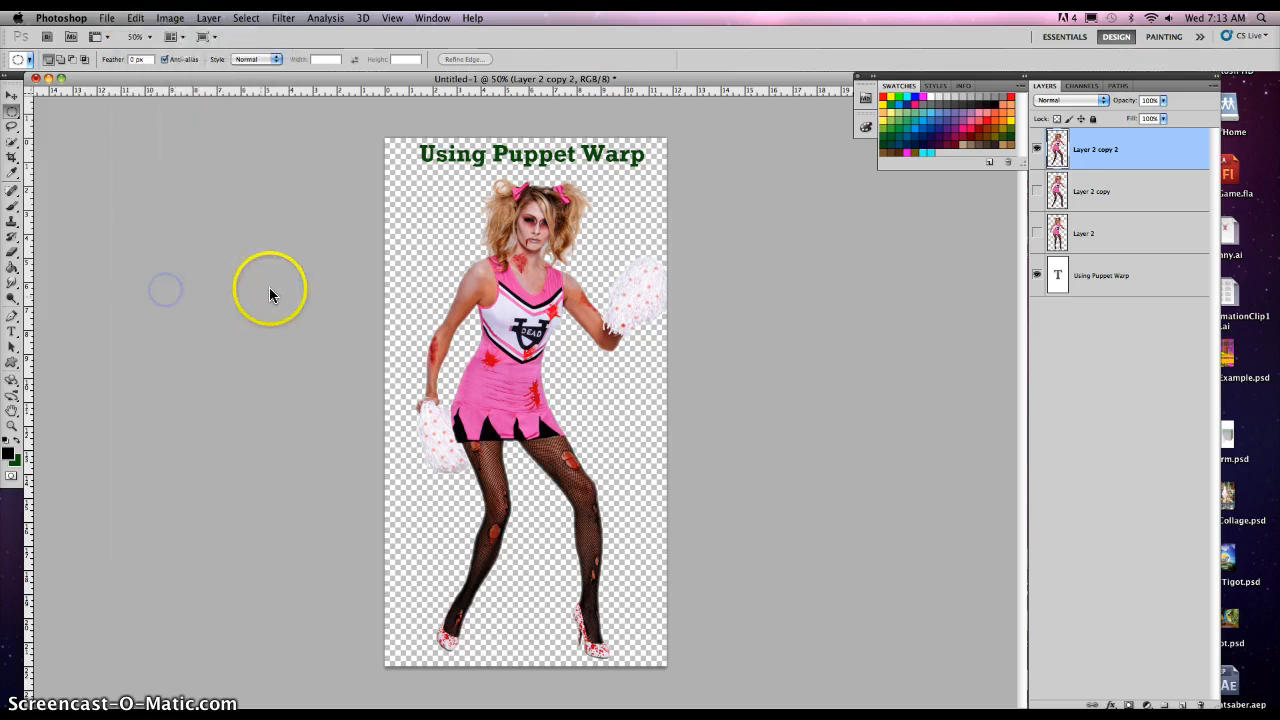
{"action": "left_click", "coordinate": [478, 271]}
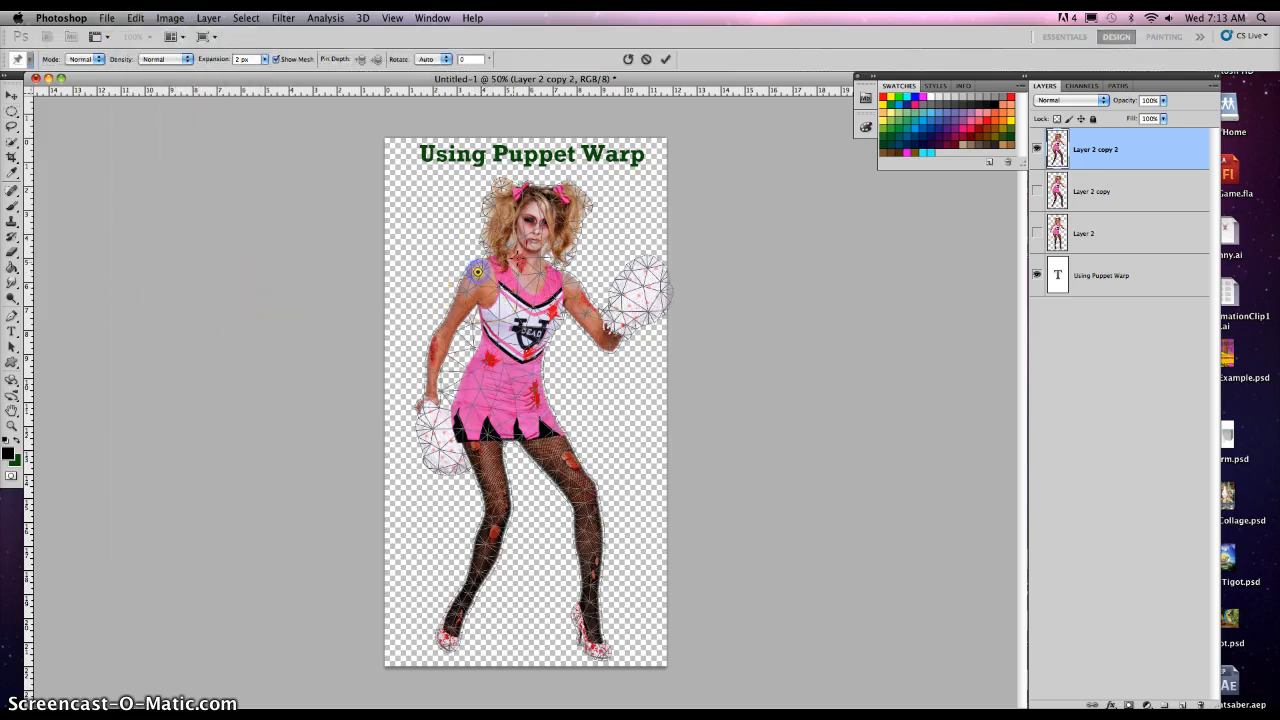
{"action": "left_click", "coordinate": [525, 259]}
{"action": "left_click", "coordinate": [536, 195]}
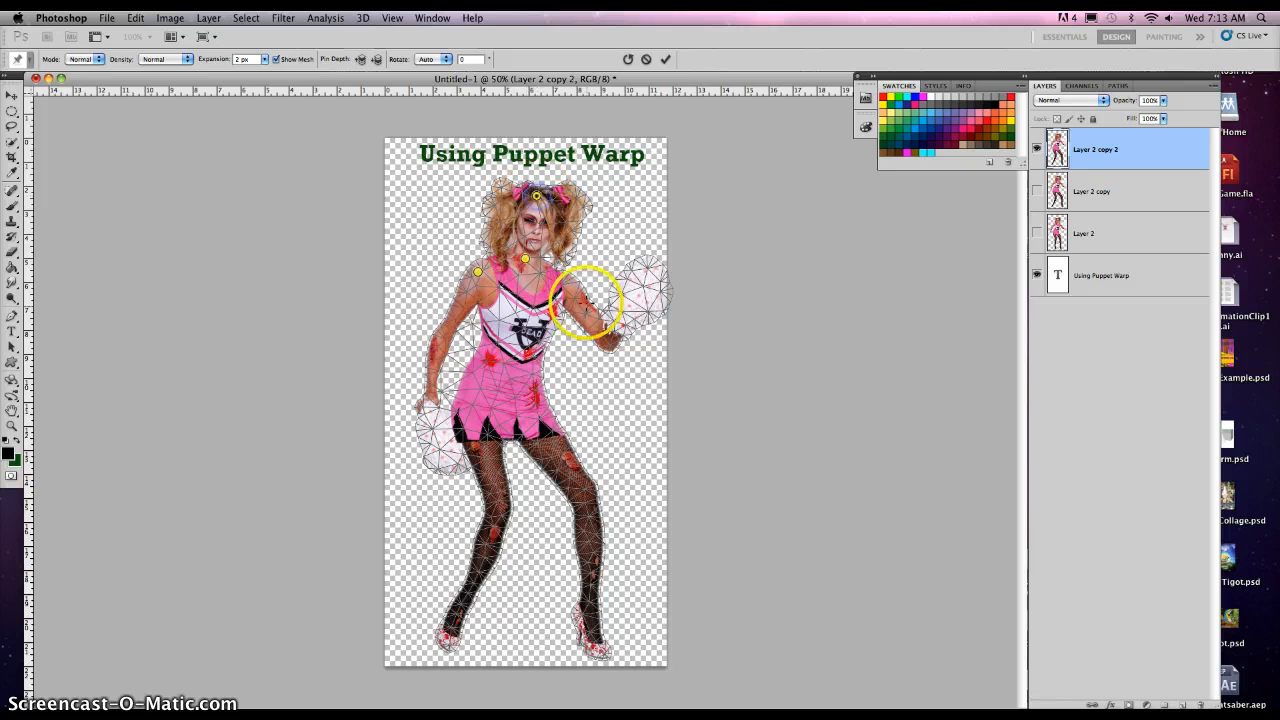
{"action": "left_click", "coordinate": [566, 285]}
{"action": "left_click", "coordinate": [608, 343]}
{"action": "left_click", "coordinate": [635, 293]}
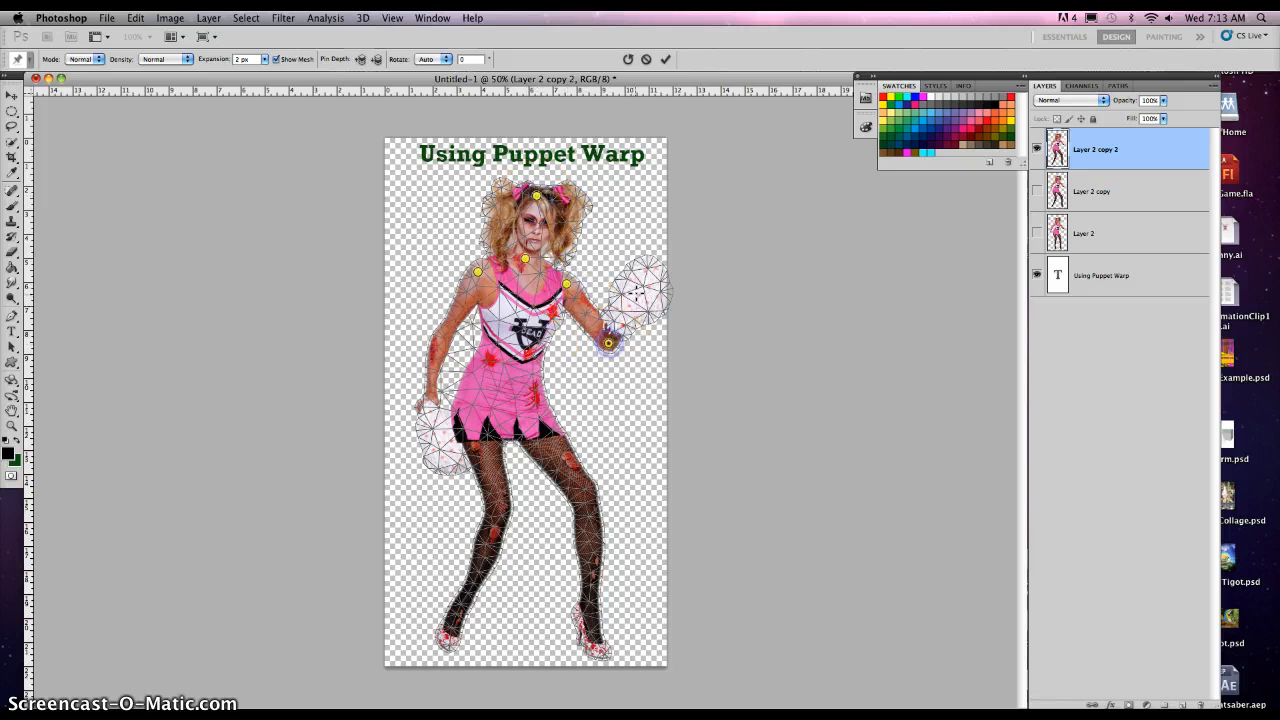
Add puppet pins on the lowered arm's elbow and hand, the waist, both hips, both knees and both ankles.
{"action": "left_click", "coordinate": [428, 405]}
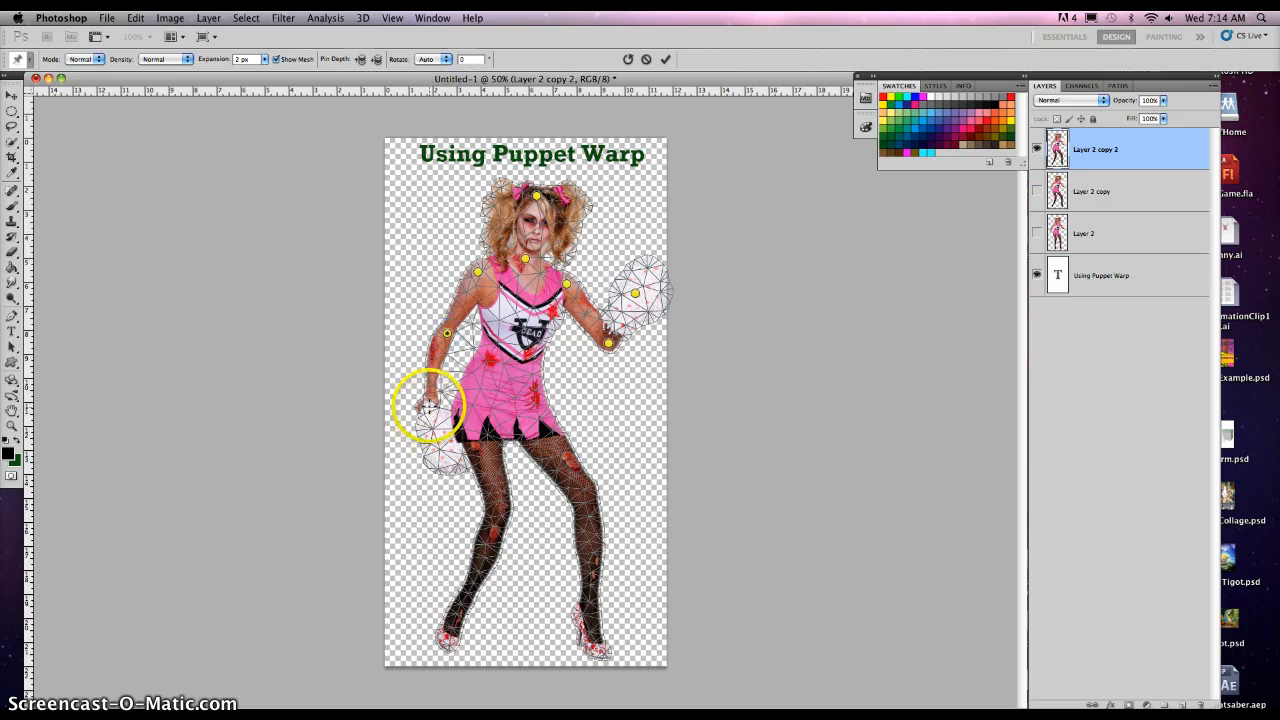
{"action": "left_click", "coordinate": [468, 407]}
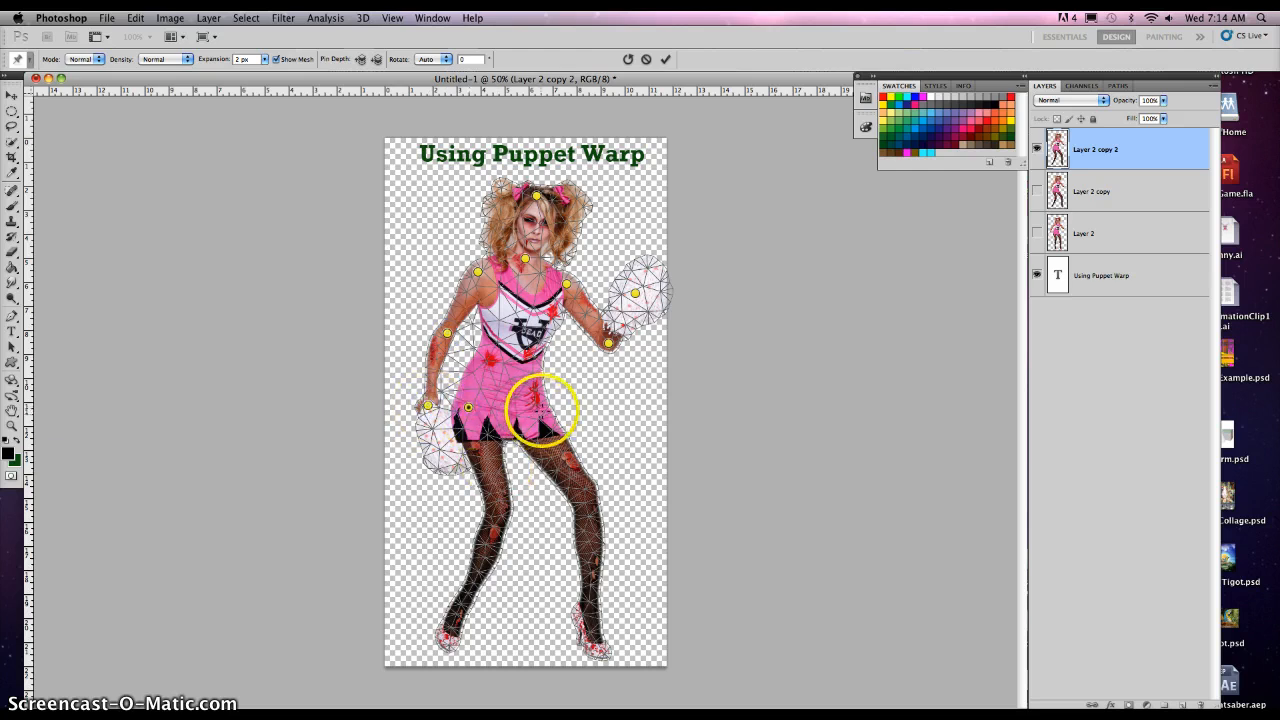
{"action": "left_click", "coordinate": [494, 508]}
{"action": "left_click", "coordinate": [582, 487]}
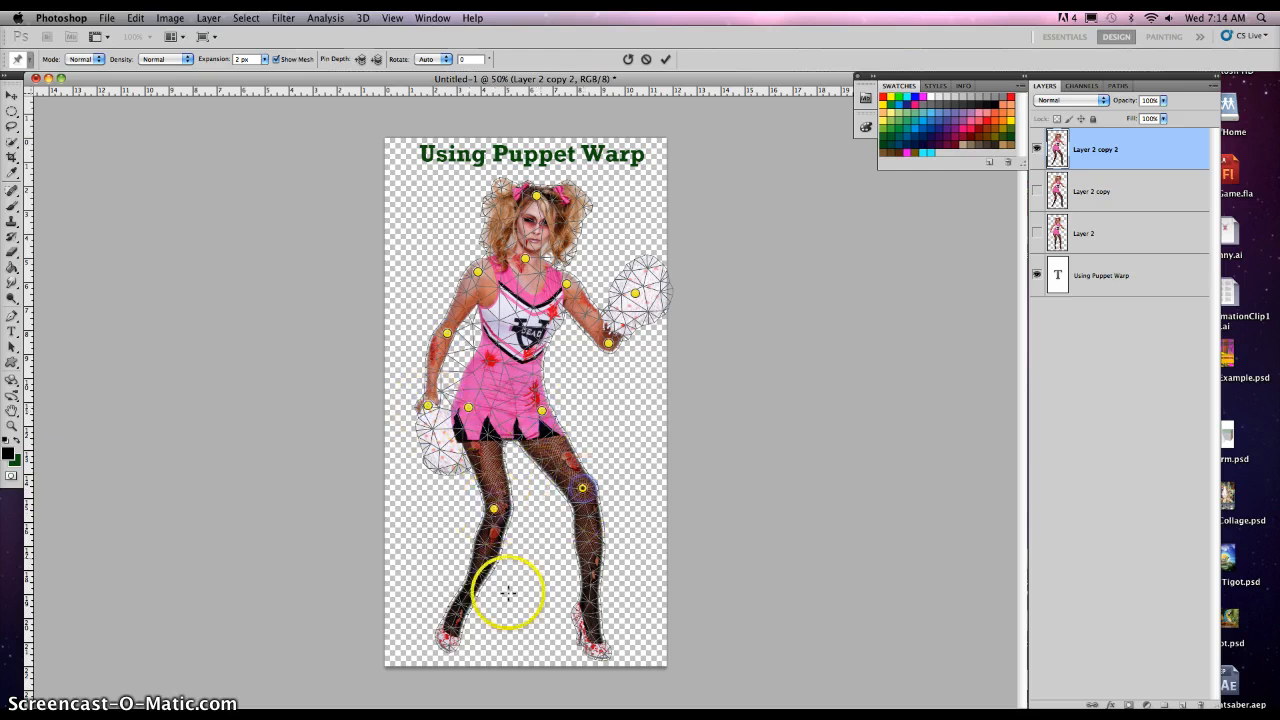
{"action": "left_click", "coordinate": [593, 606]}
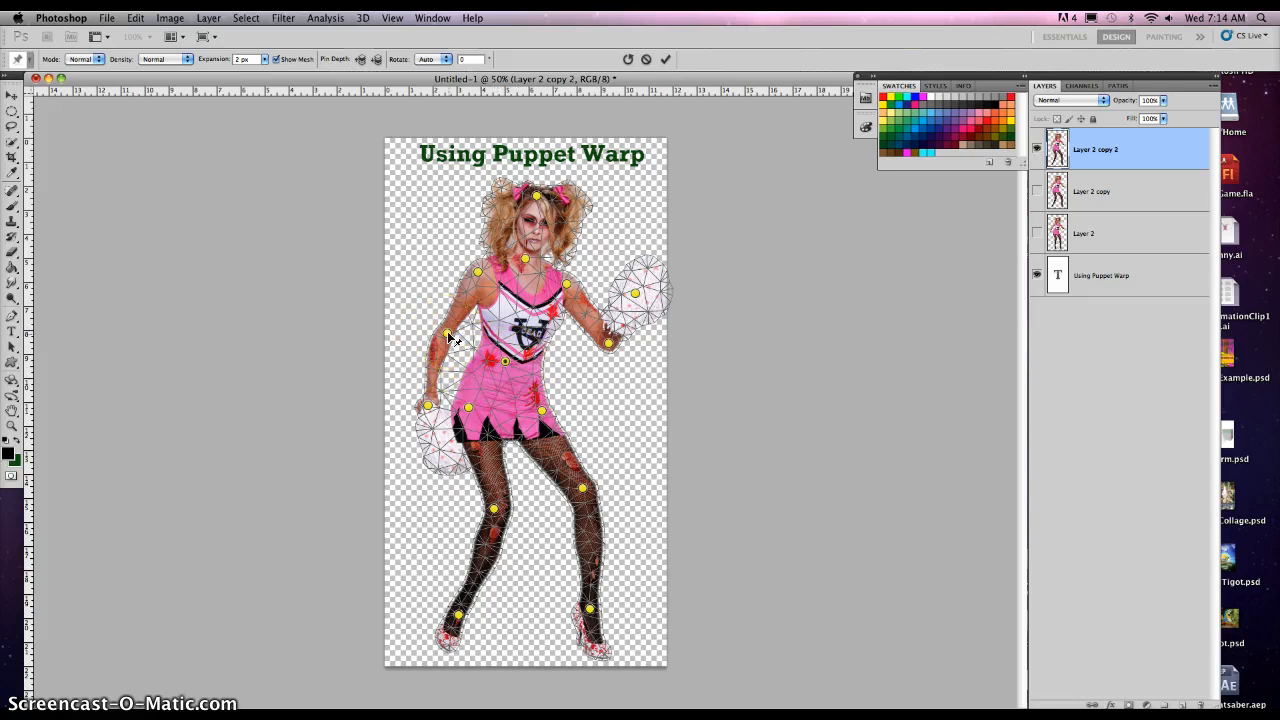
Move the lowered hand's pin up and inward, its elbow outward, the raised hand and pom-pom up and left, and the head left.
{"action": "mouse_move", "coordinate": [429, 408]}
{"action": "left_mouse_down"}
{"action": "mouse_move", "coordinate": [422, 578]}
{"action": "mouse_move", "coordinate": [441, 389]}
{"action": "left_mouse_up"}
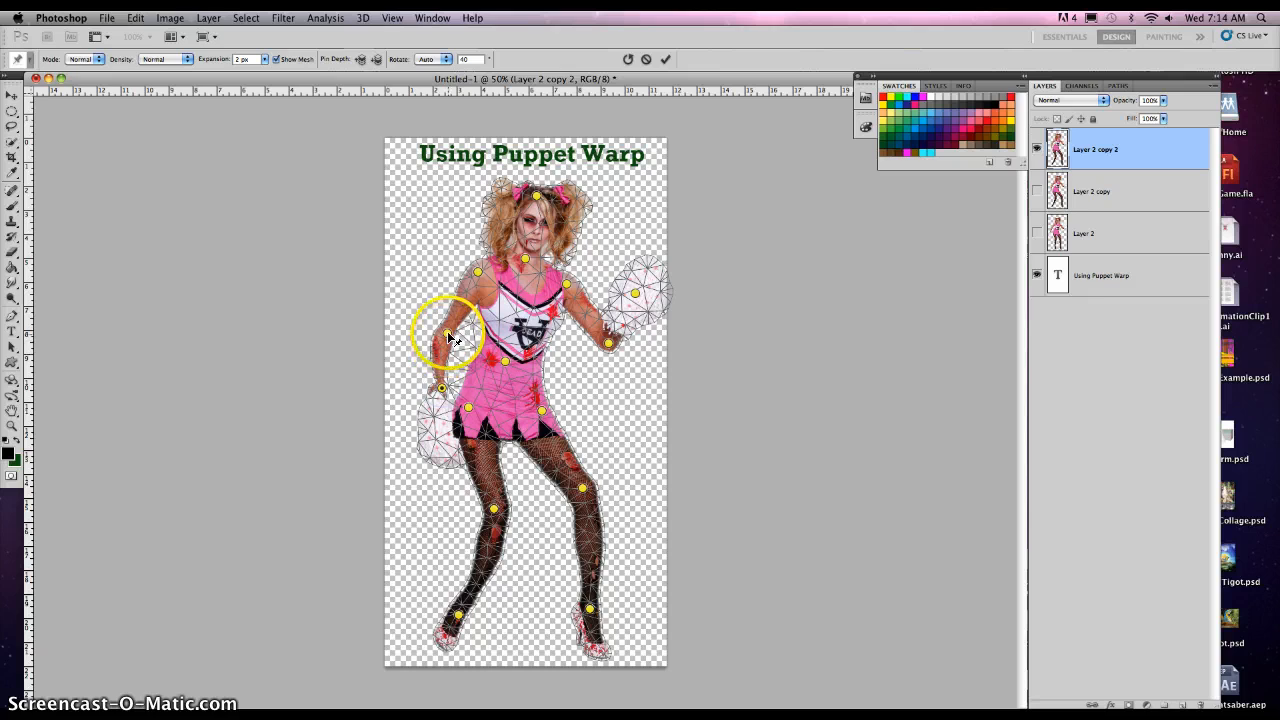
{"action": "left_click_drag", "start_coordinate": [447, 333], "coordinate": [440, 324]}
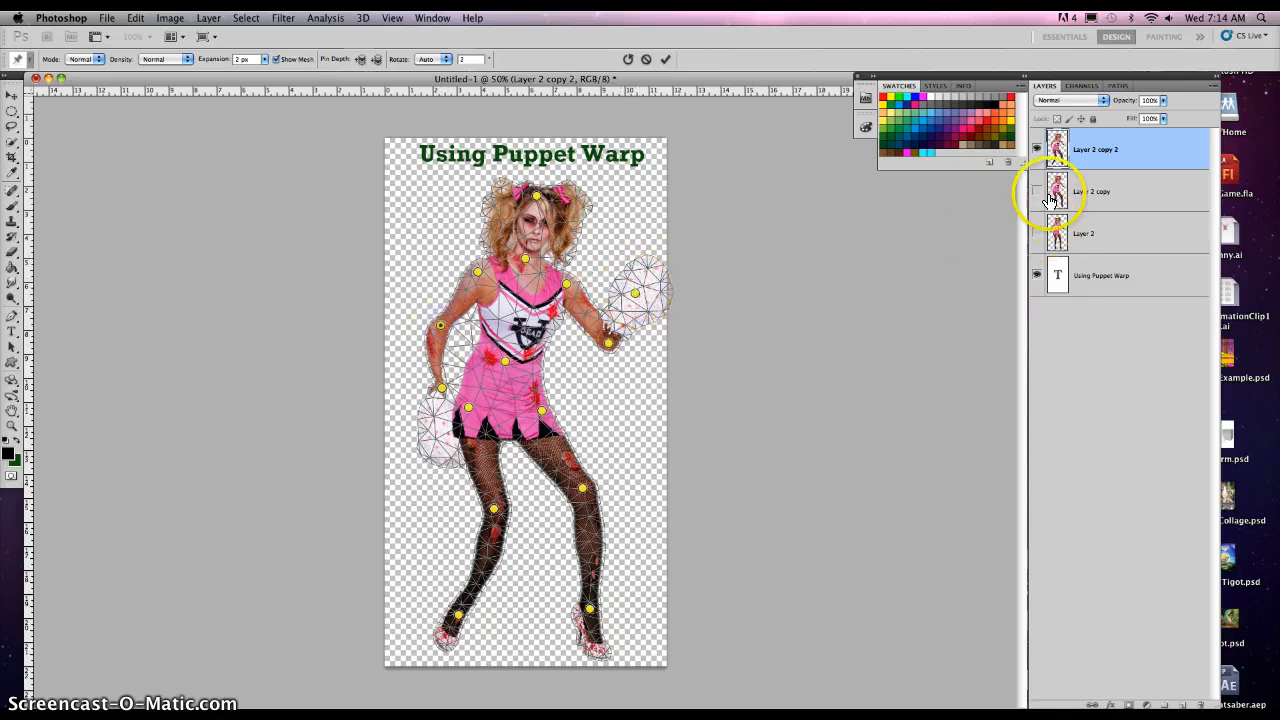
{"action": "left_click", "coordinate": [634, 293]}
{"action": "left_click_drag", "start_coordinate": [634, 293], "coordinate": [631, 281]}
{"action": "left_click_drag", "start_coordinate": [612, 352], "coordinate": [604, 343]}
{"action": "left_click_drag", "start_coordinate": [631, 281], "coordinate": [624, 272]}
{"action": "left_click_drag", "start_coordinate": [537, 196], "coordinate": [517, 194]}
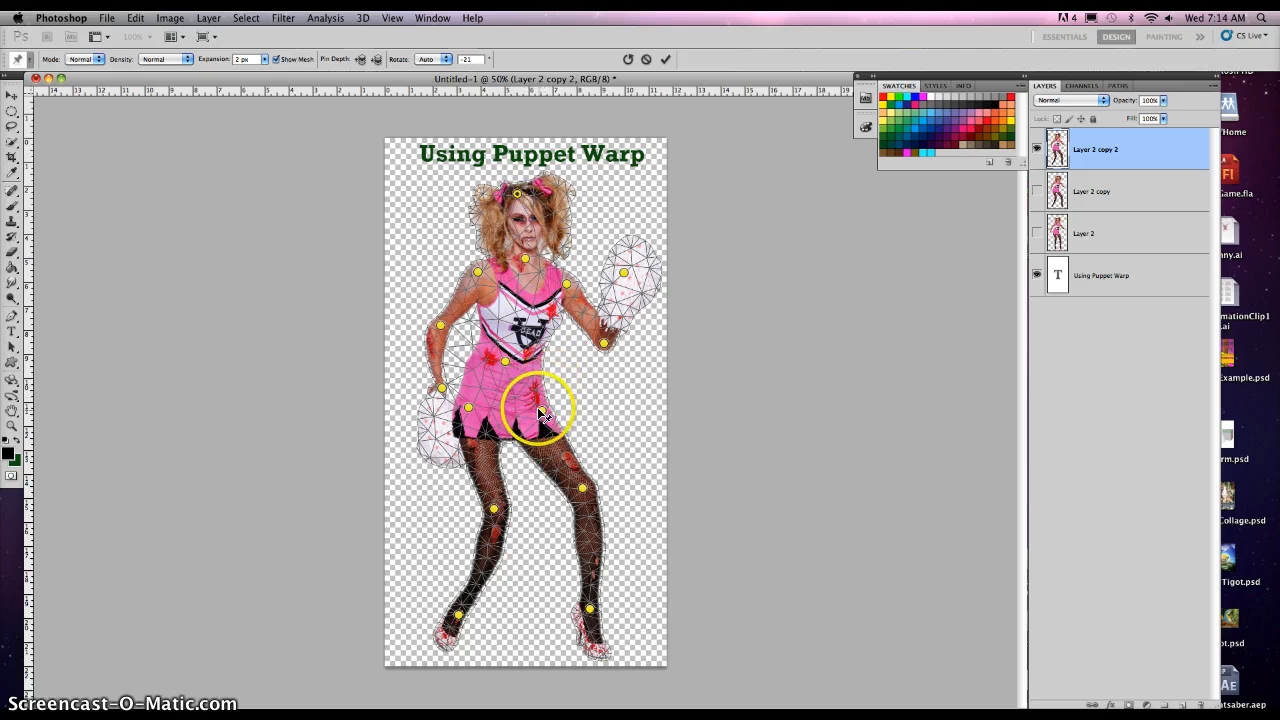
Widen the stance by moving the right hip, knee and ankle pins and the left knee and ankle pins outward, and apply the warp.
{"action": "left_click_drag", "start_coordinate": [548, 410], "coordinate": [547, 403]}
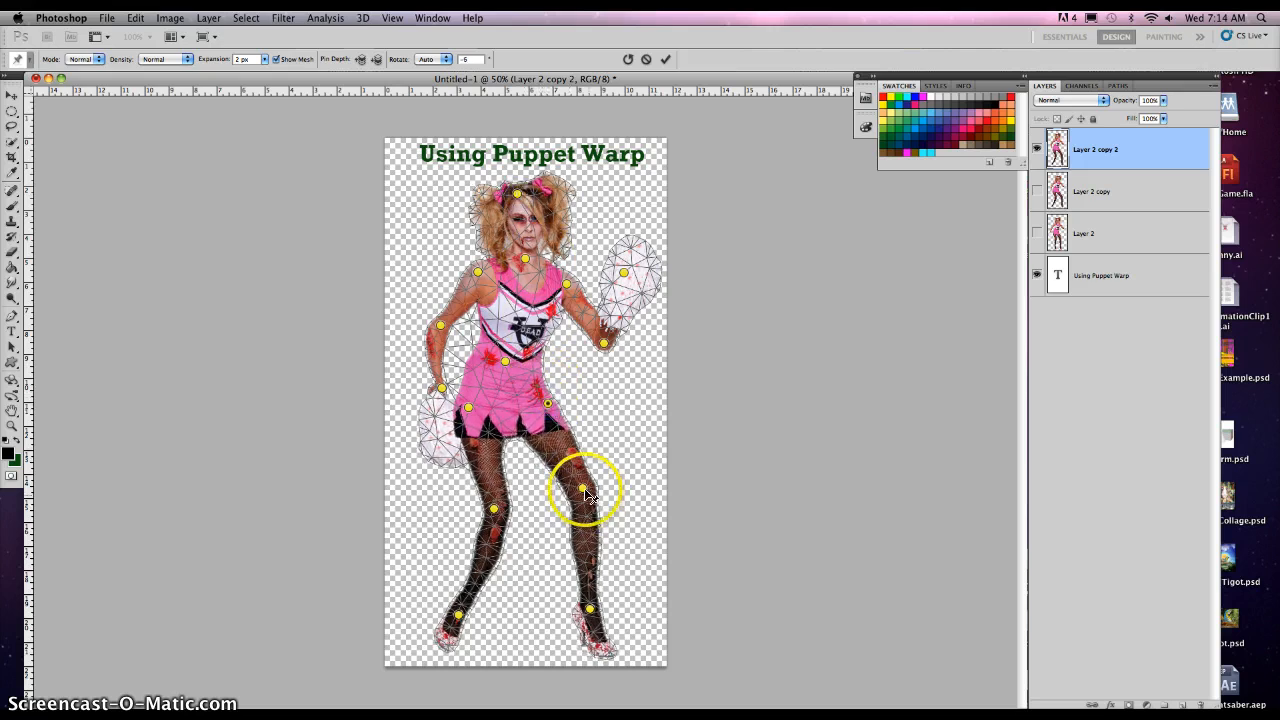
{"action": "left_click_drag", "start_coordinate": [584, 490], "coordinate": [598, 476]}
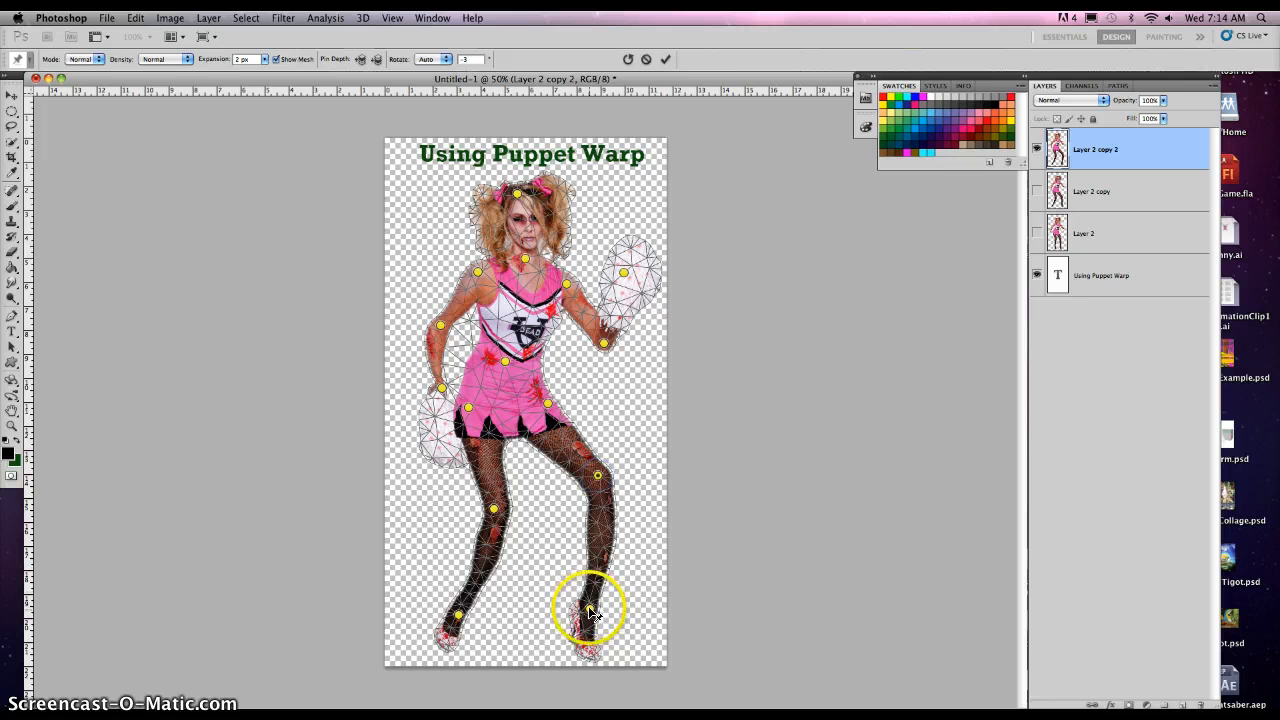
{"action": "left_click_drag", "start_coordinate": [591, 612], "coordinate": [616, 603]}
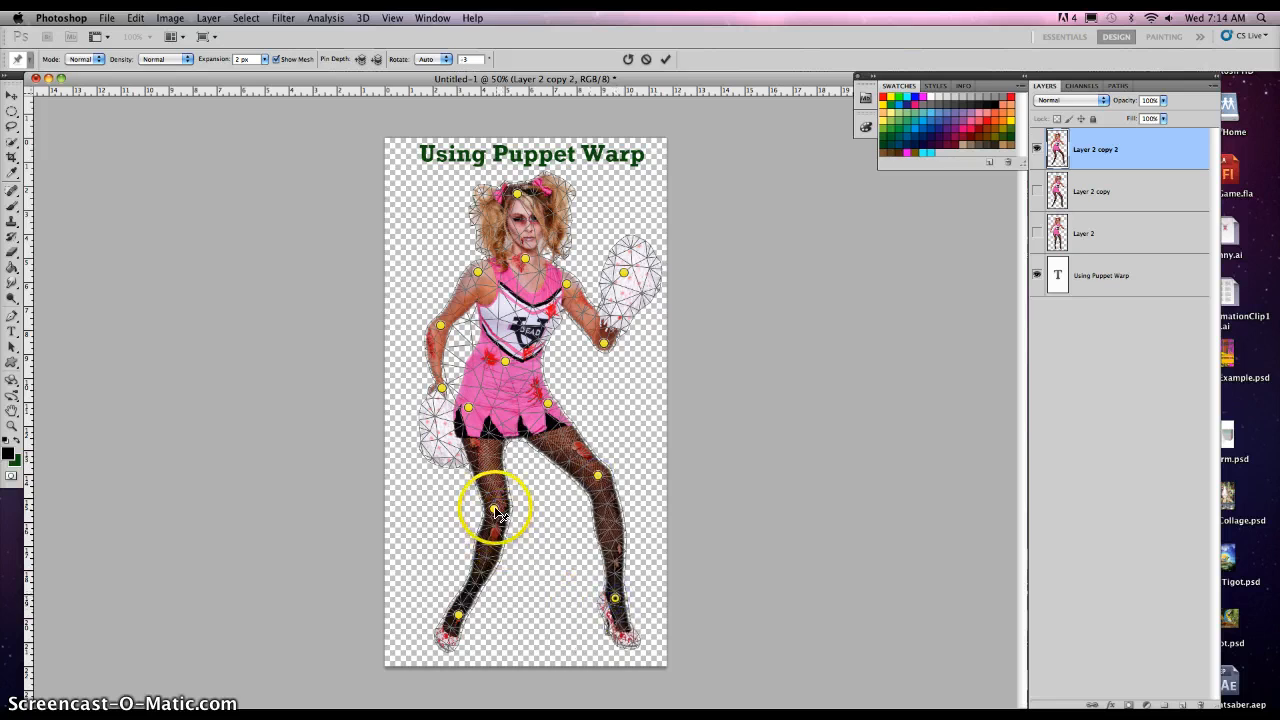
{"action": "left_click_drag", "start_coordinate": [497, 512], "coordinate": [481, 510]}
{"action": "left_click_drag", "start_coordinate": [458, 614], "coordinate": [437, 611]}
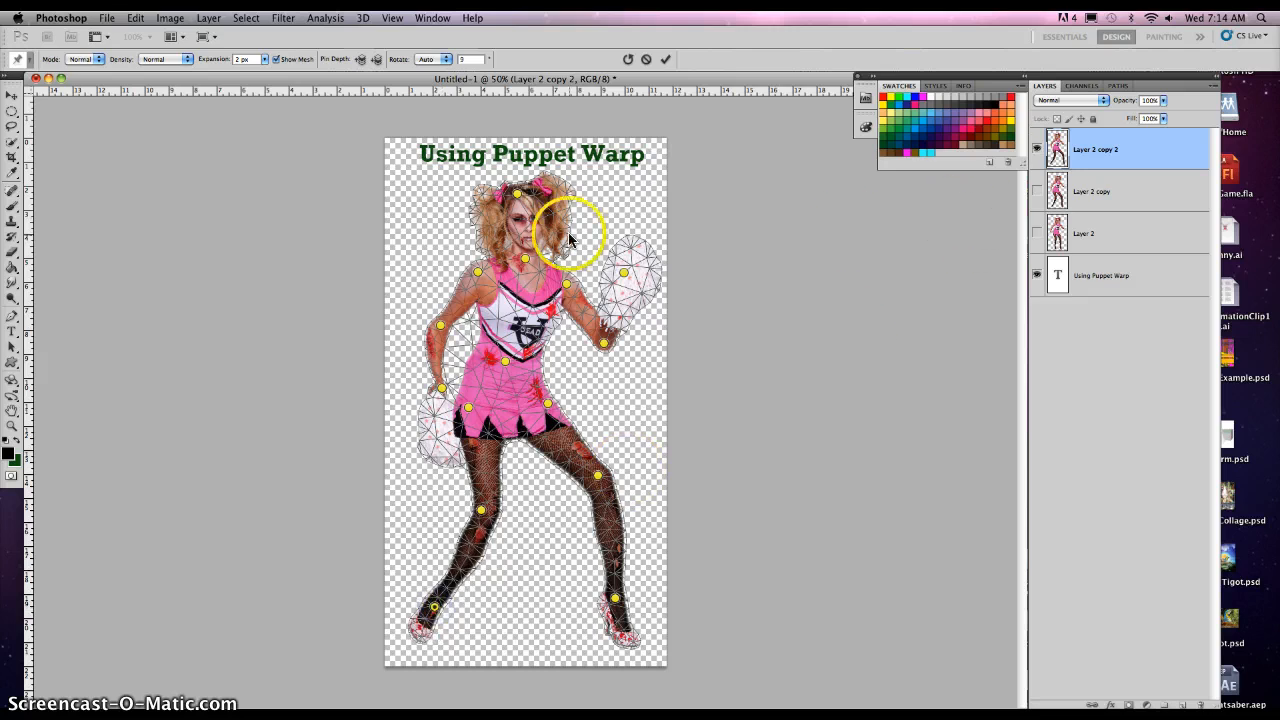
{"action": "left_click", "coordinate": [12, 111]}
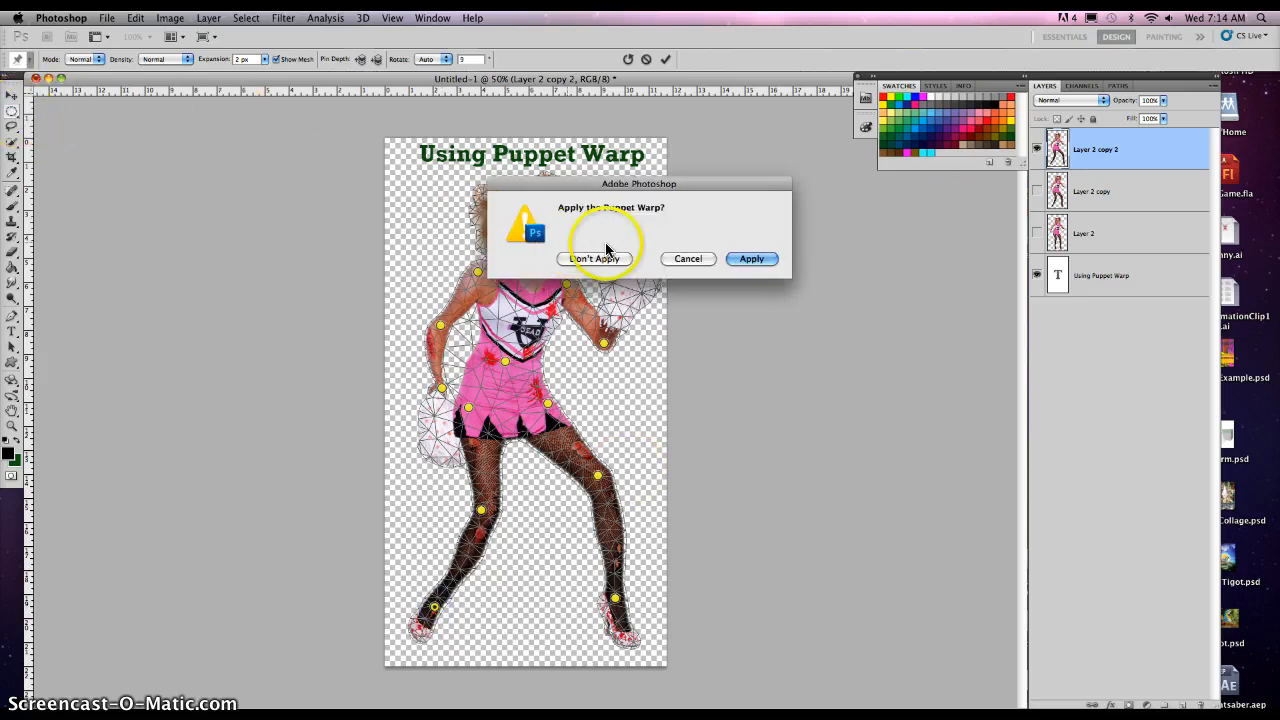
{"action": "left_click", "coordinate": [751, 258]}
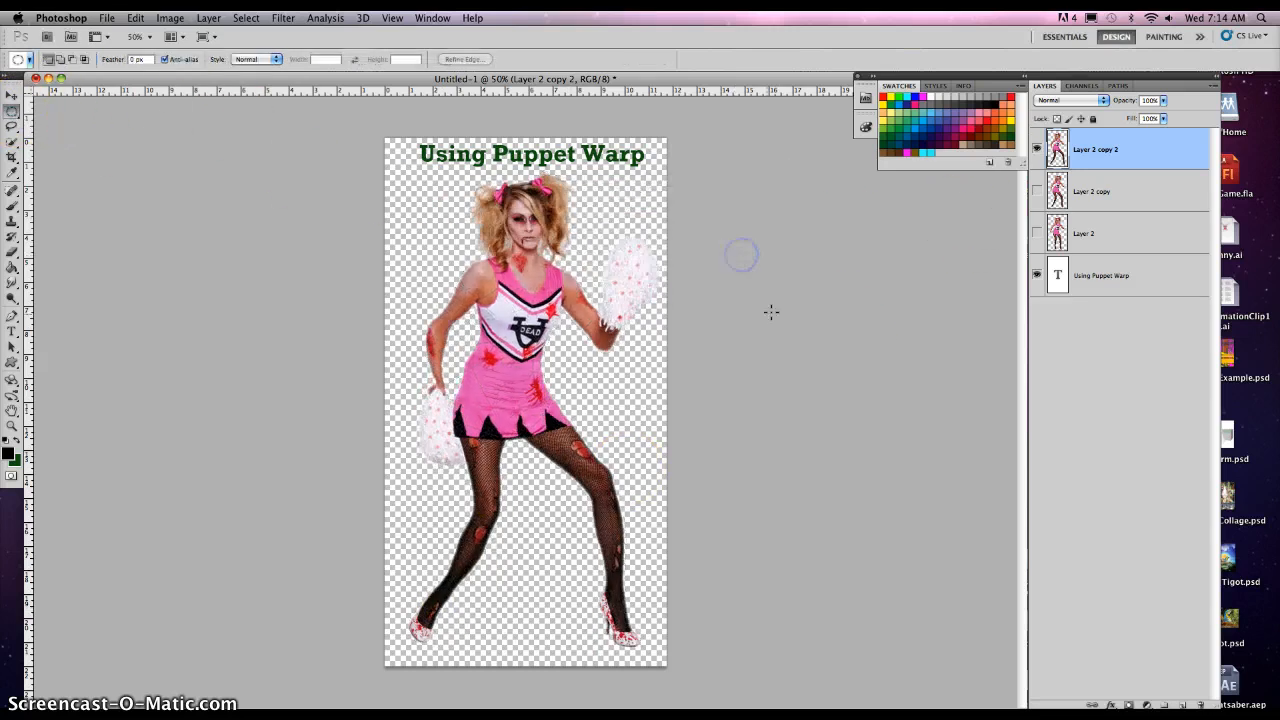
Compare the poses by temporarily showing Layer 2 copy and Layer 2 with the new warp, and hide both layers again.
{"action": "left_click", "coordinate": [1036, 190]}
{"action": "left_click", "coordinate": [1037, 234]}
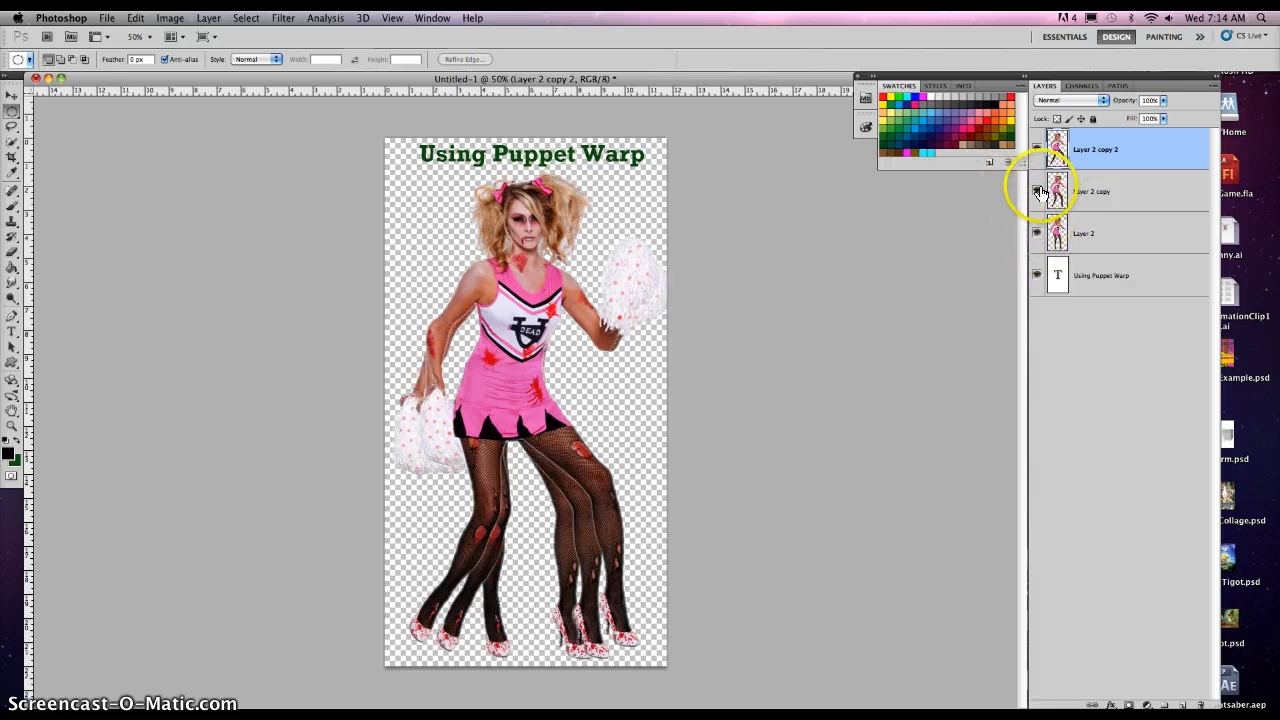
{"action": "left_click", "coordinate": [1036, 232]}
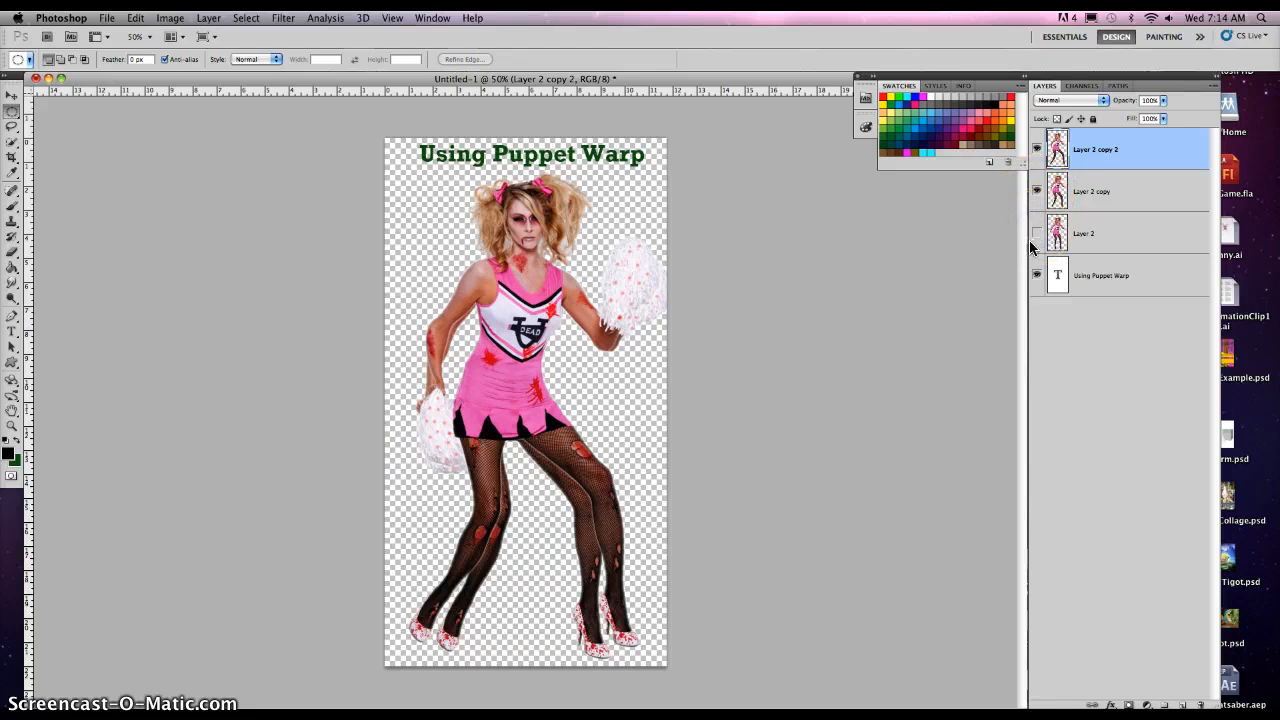
{"action": "left_click", "coordinate": [1036, 190]}
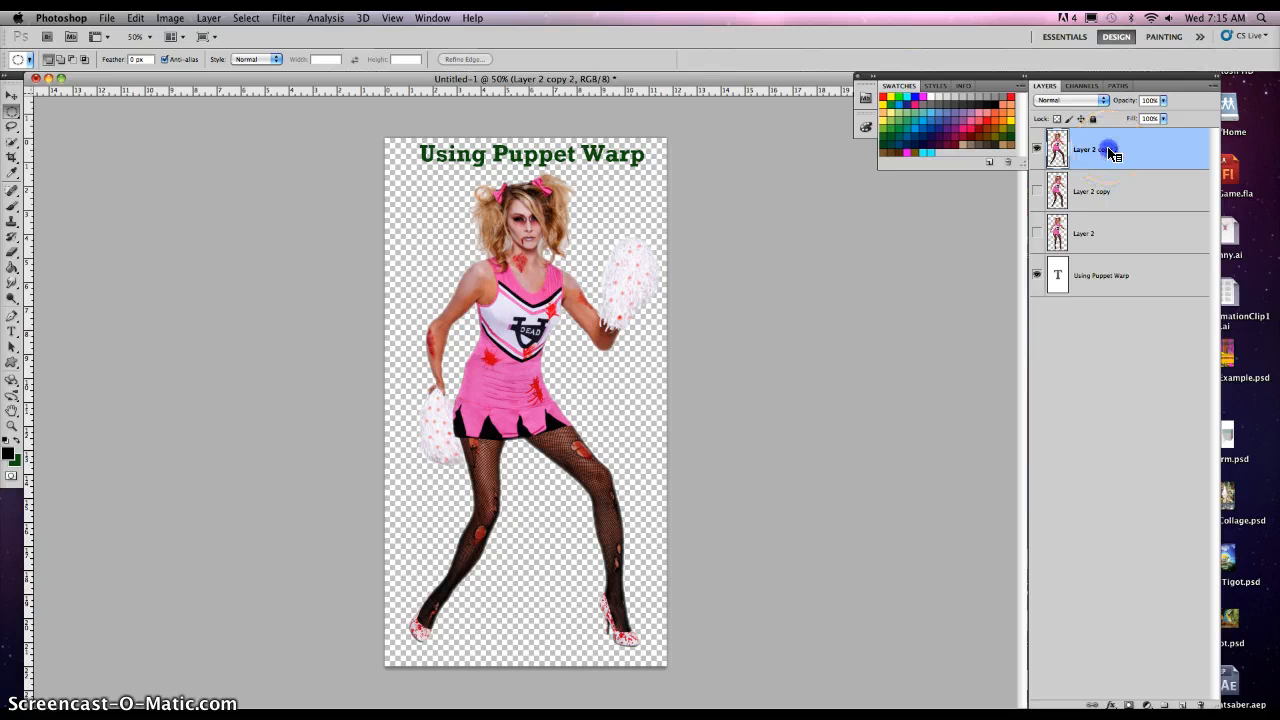
Duplicate Layer 2 copy 2 within the same document, keeping the default name.
{"action": "right_click", "coordinate": [1112, 153]}
{"action": "left_click", "coordinate": [1128, 201]}
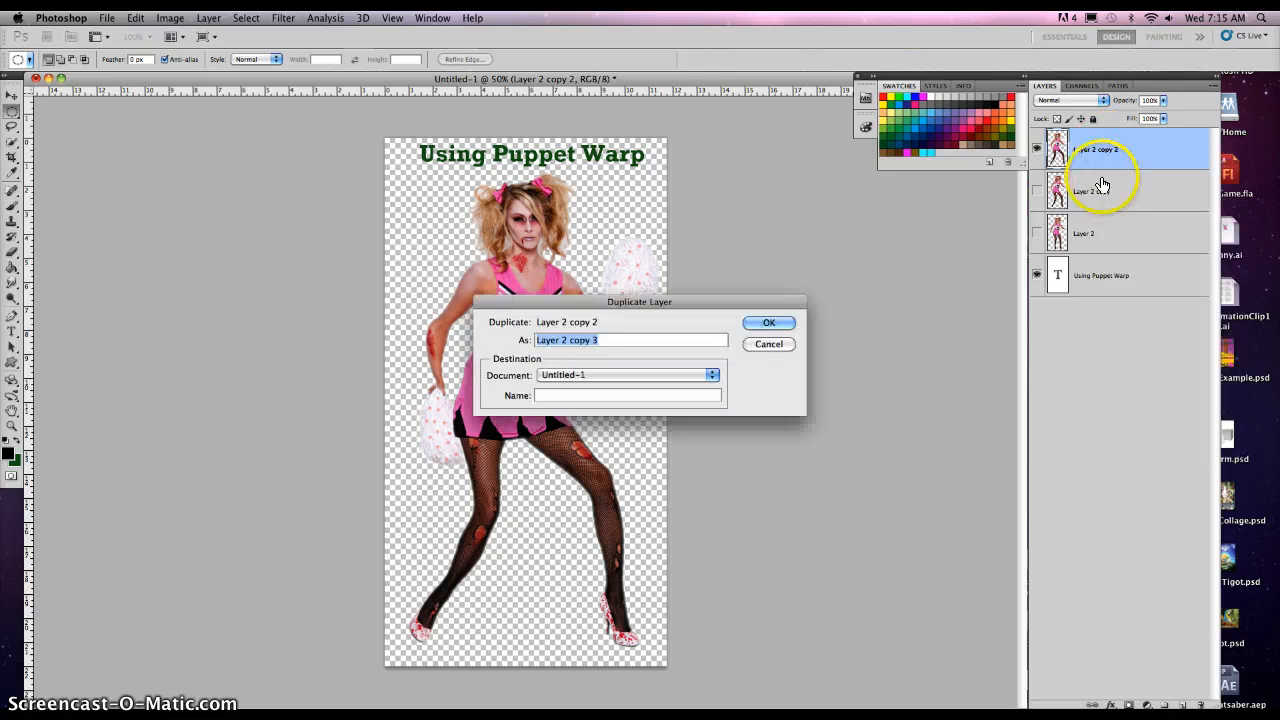
{"action": "left_click", "coordinate": [772, 320]}
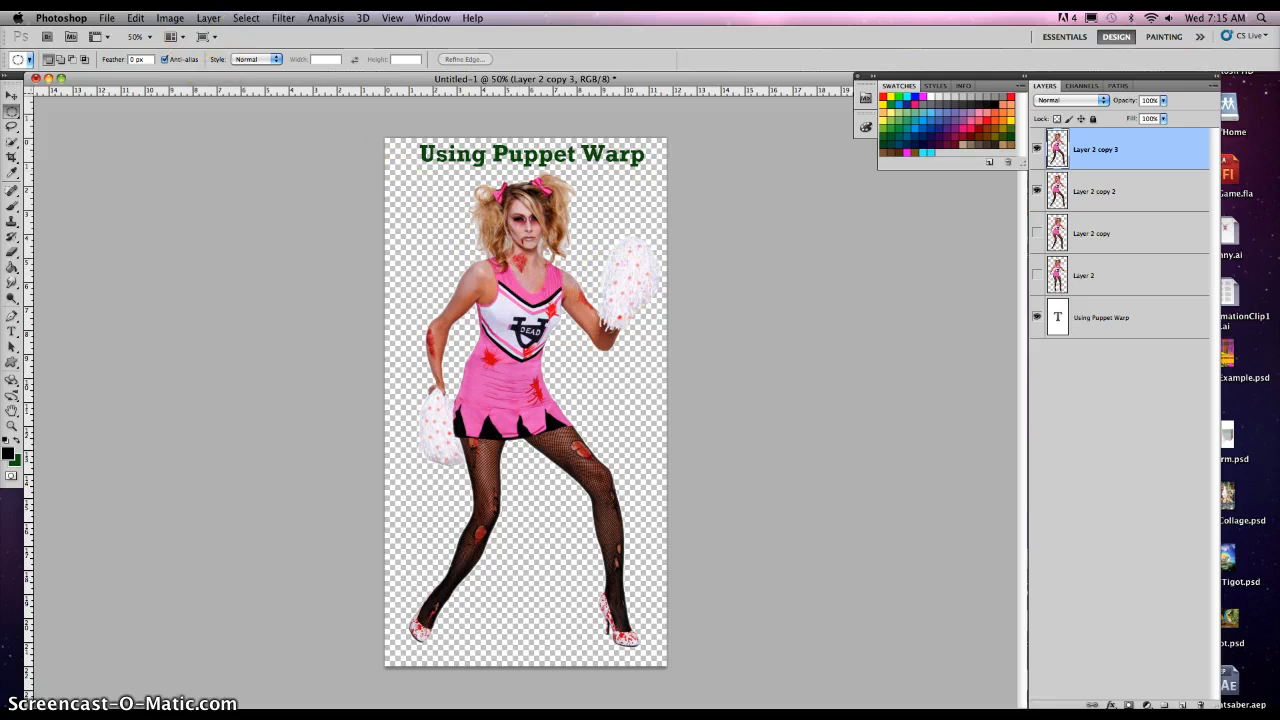
Start Puppet Warp on Layer 2 copy 3 and pin the head, neck, both shoulders, the raised hand and pom-pom, and the other elbow.
{"action": "left_click", "coordinate": [135, 18]}
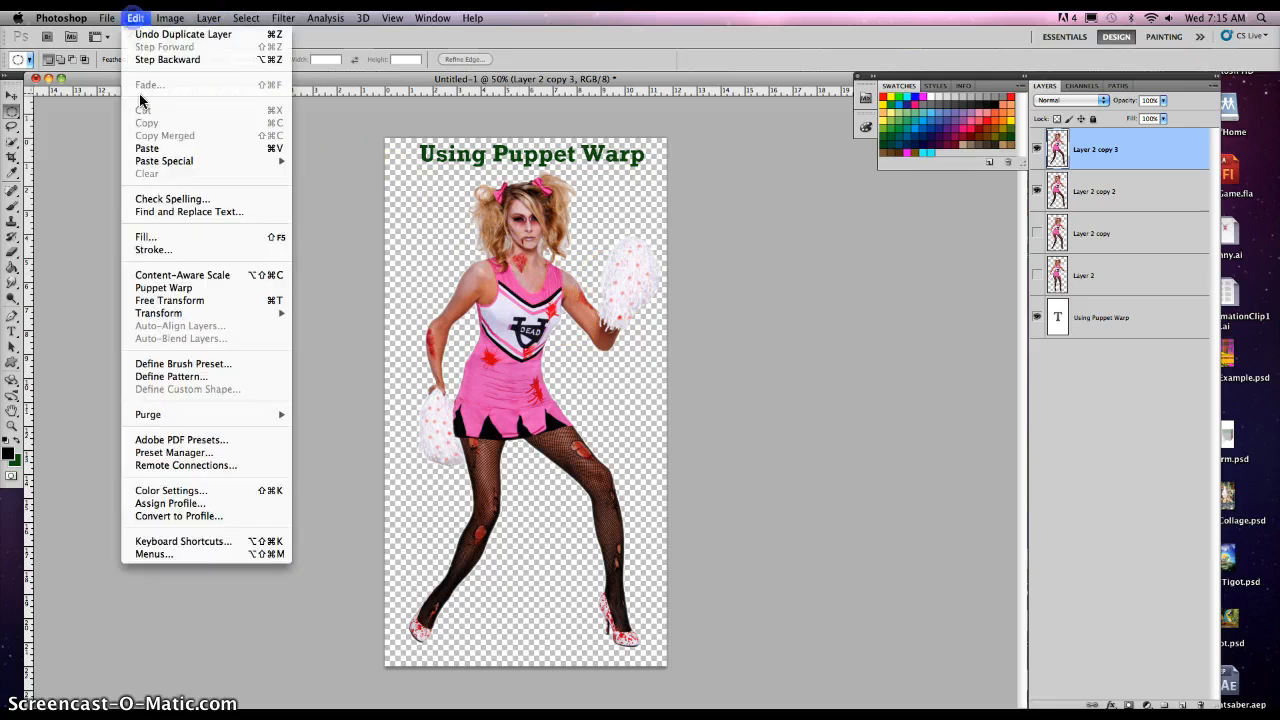
{"action": "left_click", "coordinate": [165, 287]}
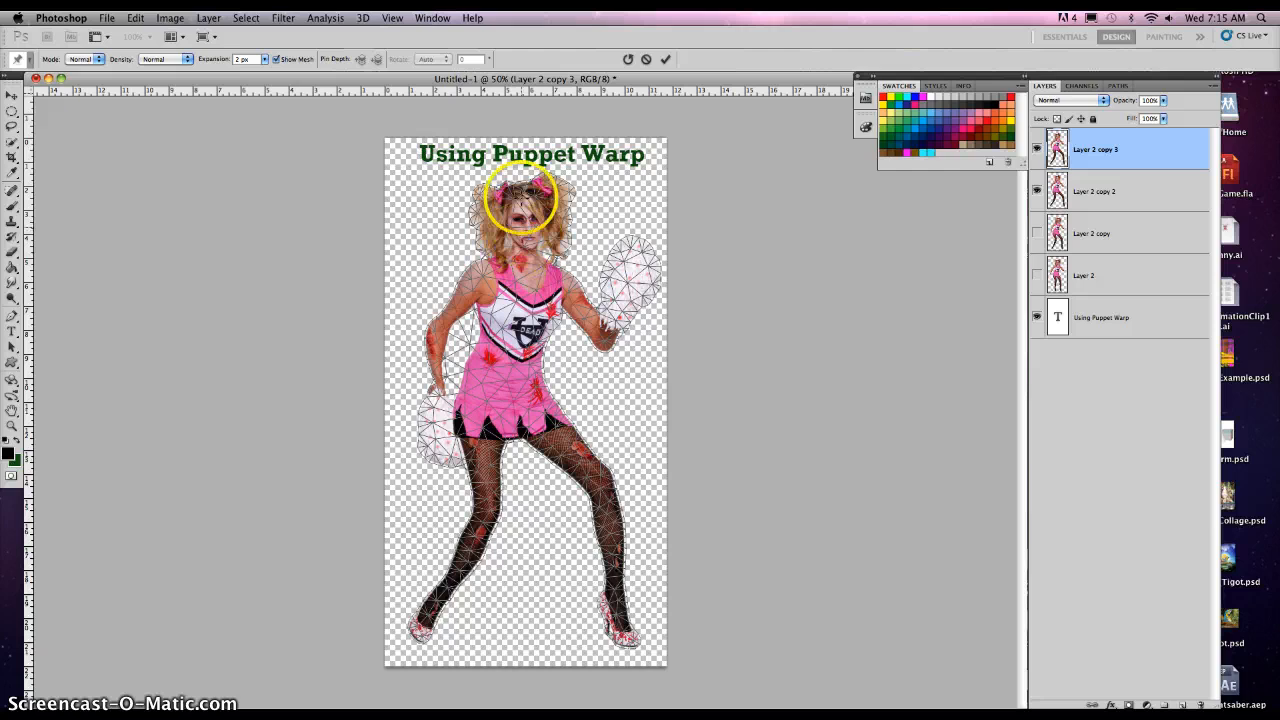
{"action": "left_click", "coordinate": [519, 192]}
{"action": "left_click", "coordinate": [479, 274]}
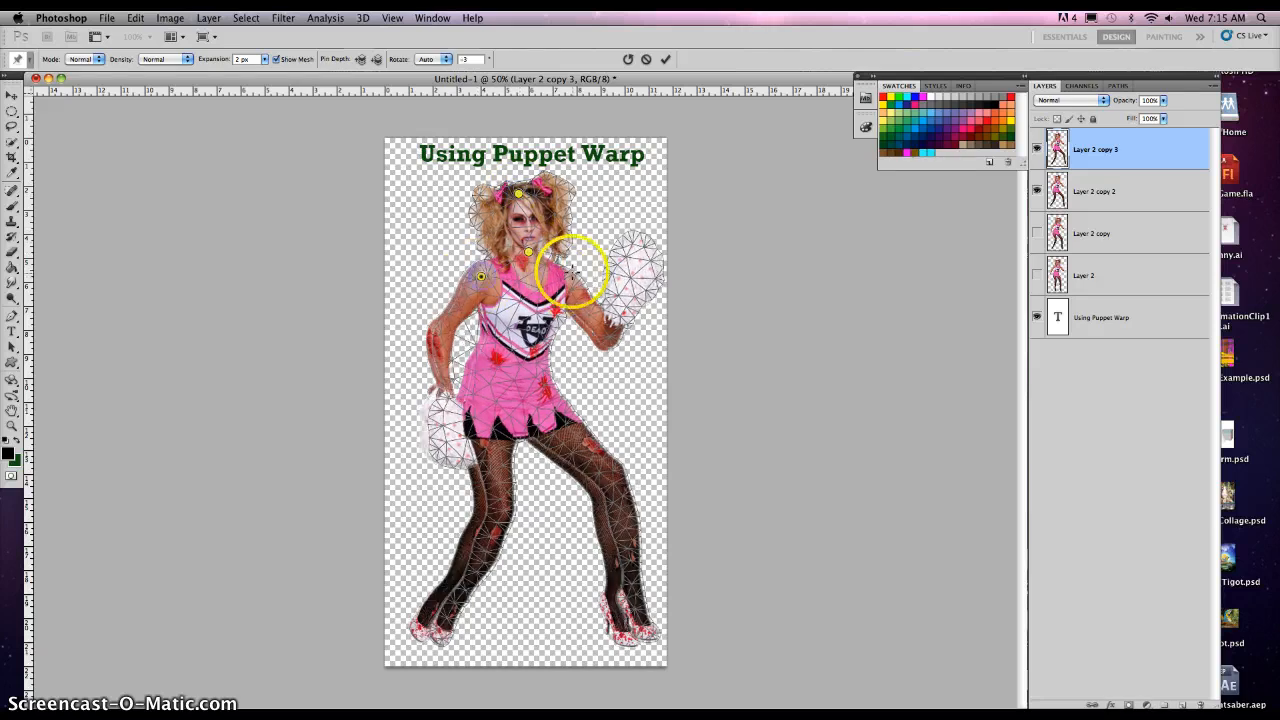
{"action": "left_click", "coordinate": [569, 281]}
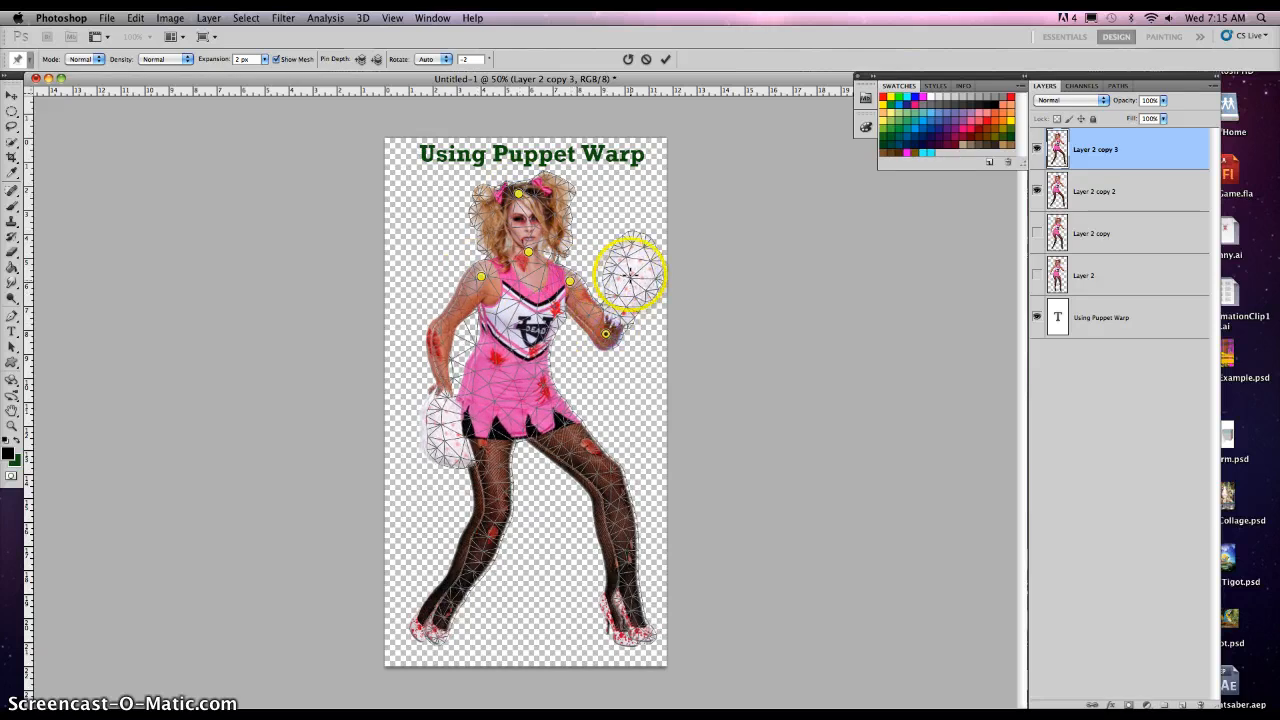
{"action": "left_click", "coordinate": [630, 272]}
{"action": "left_click", "coordinate": [441, 329]}
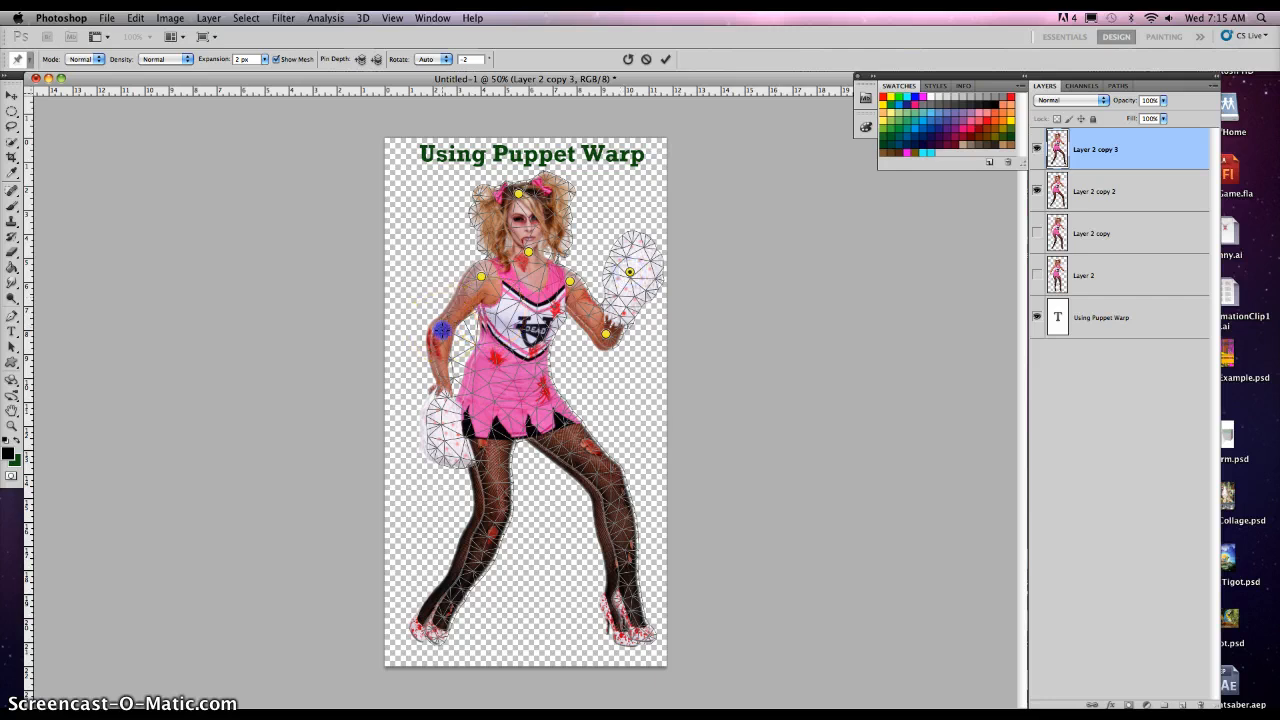
Add puppet pins on the lowered pom-pom, both hips, both knees and both lower legs.
{"action": "left_click", "coordinate": [448, 418]}
{"action": "left_click", "coordinate": [500, 507]}
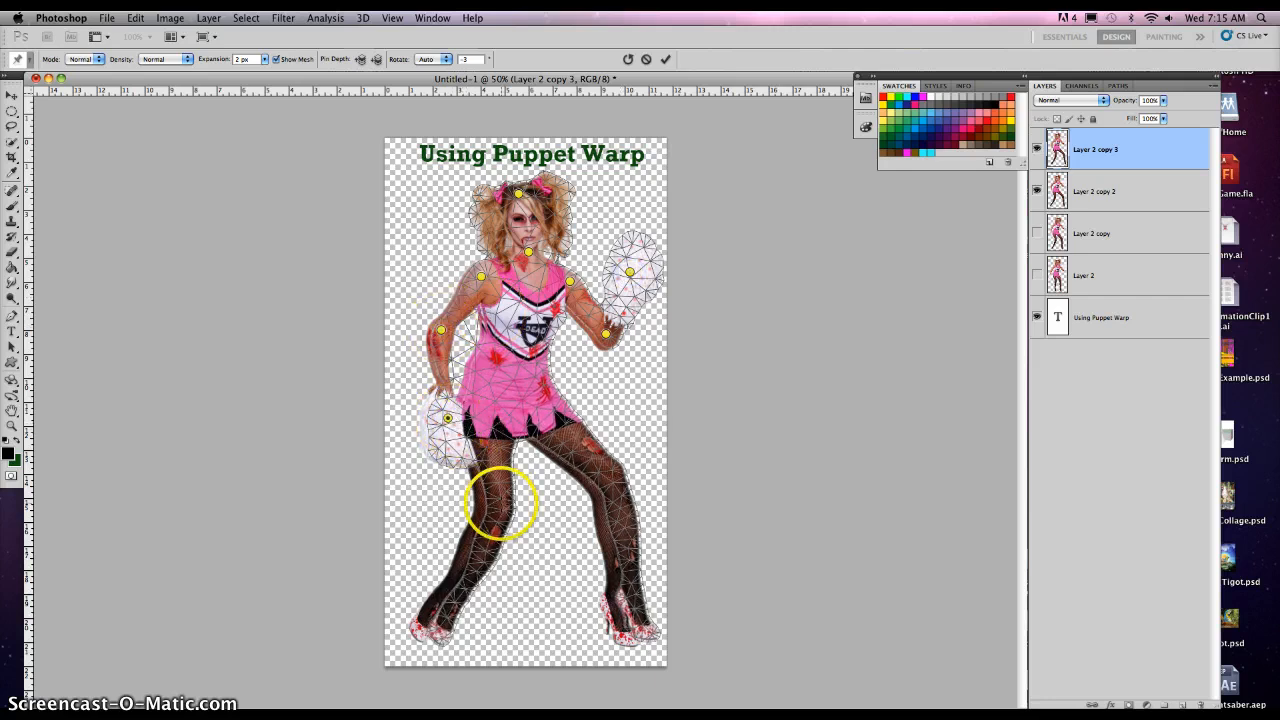
{"action": "left_click", "coordinate": [466, 587]}
{"action": "left_click", "coordinate": [546, 398]}
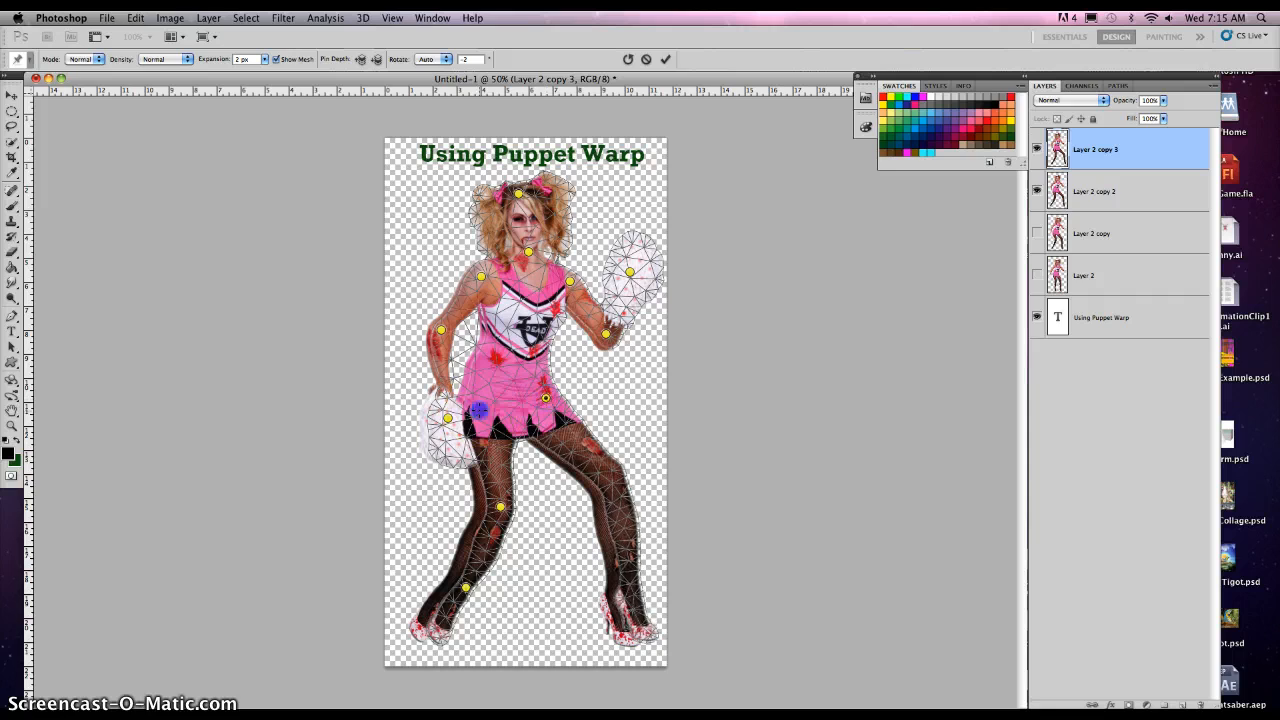
{"action": "left_click", "coordinate": [626, 573]}
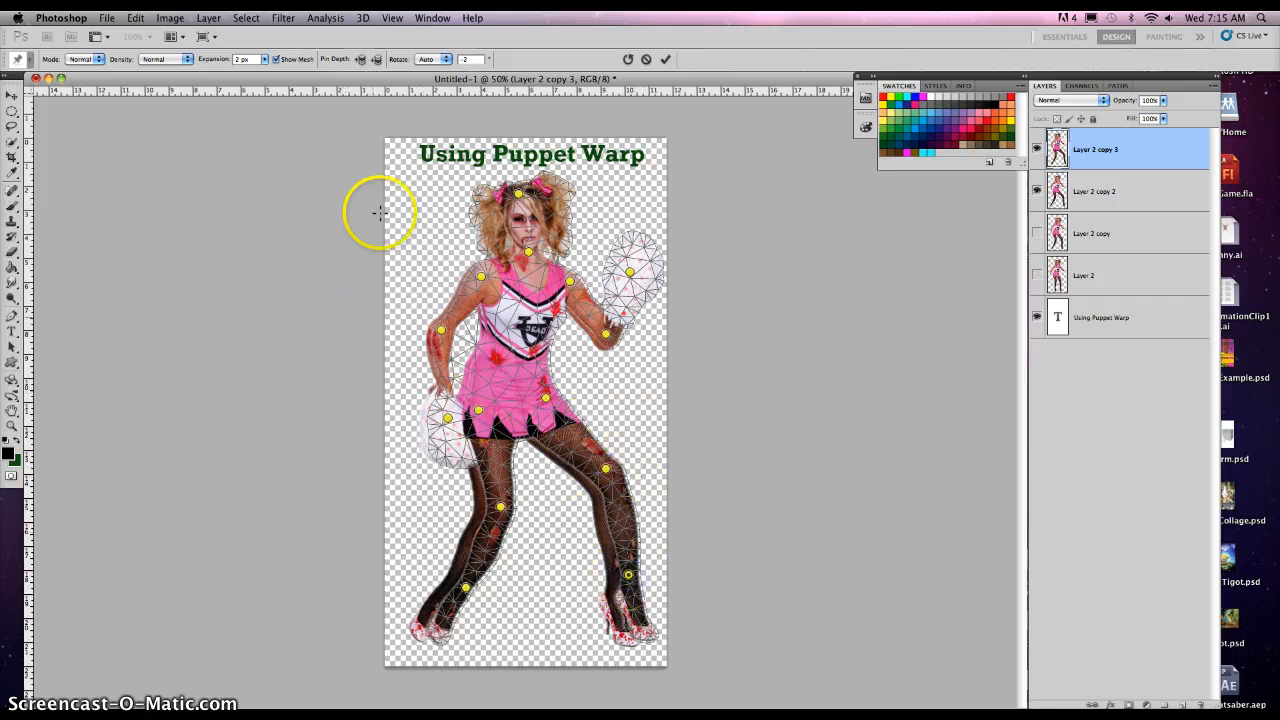
Shift the head and neck pins to the right, the right shoulder and raised hand slightly down and inward, and the raised pom-pom left.
{"action": "left_click_drag", "start_coordinate": [517, 194], "coordinate": [542, 200]}
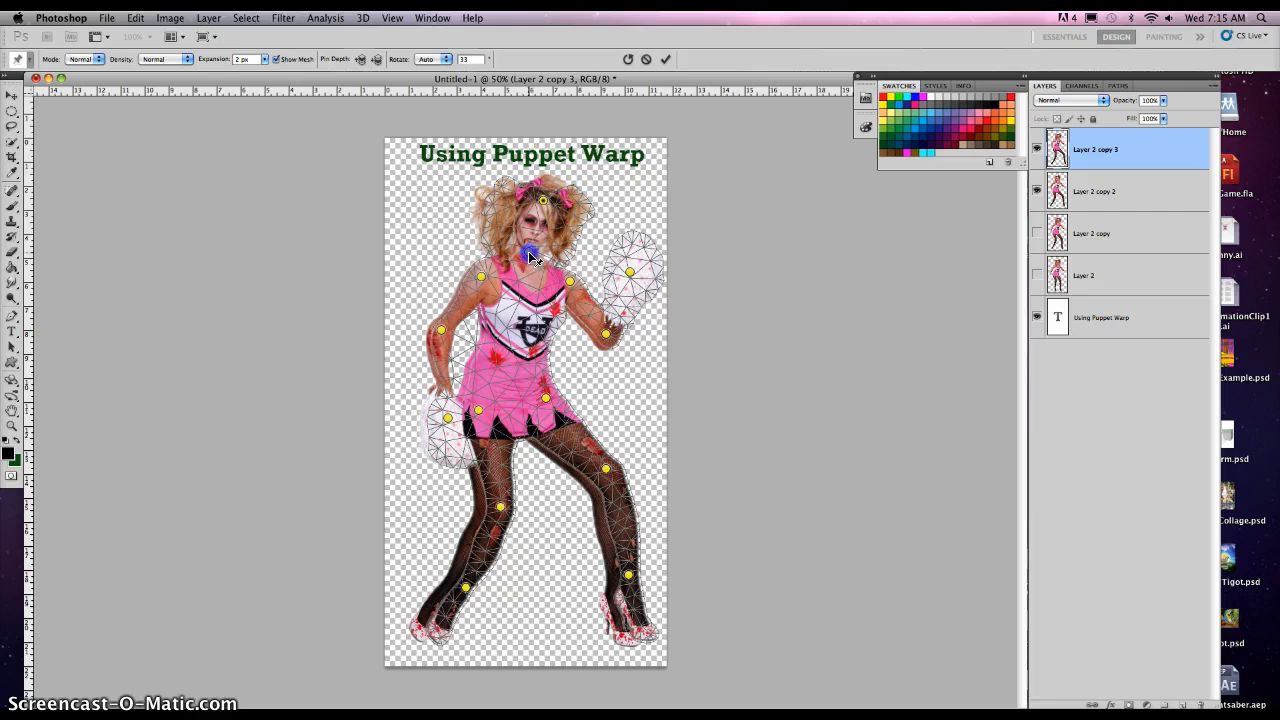
{"action": "left_click_drag", "start_coordinate": [533, 258], "coordinate": [564, 293]}
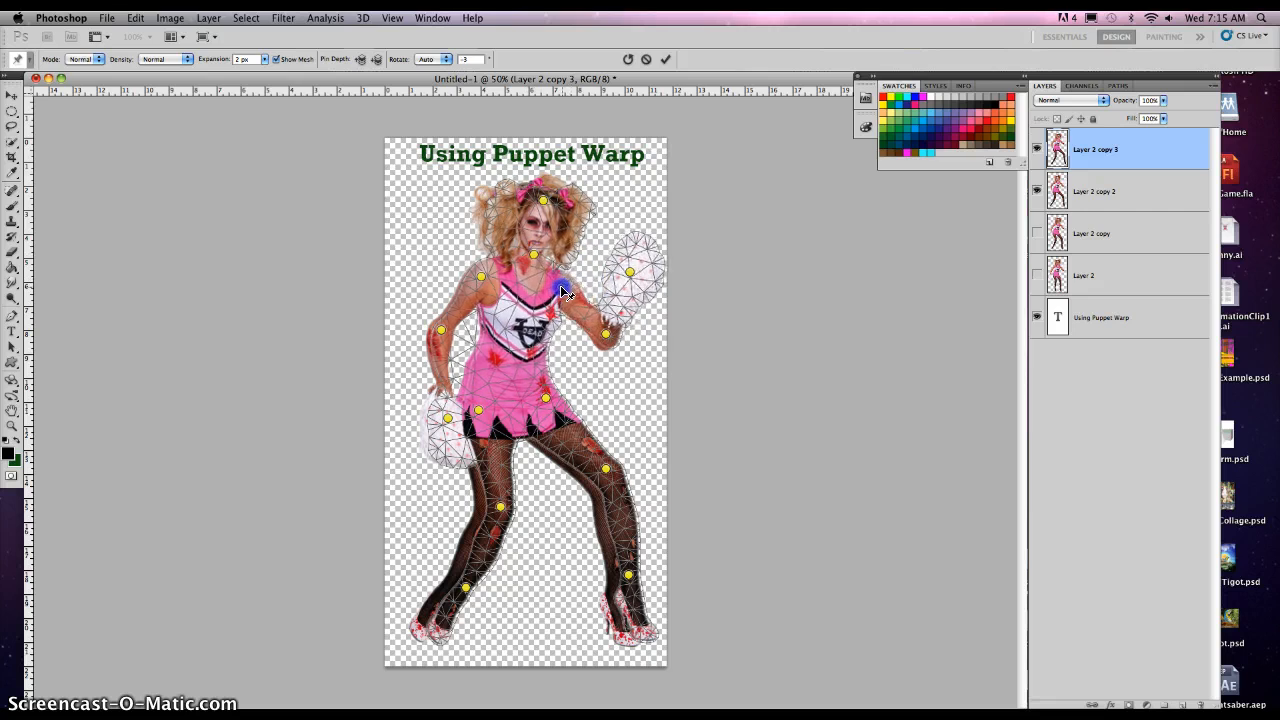
{"action": "left_click_drag", "start_coordinate": [605, 334], "coordinate": [598, 341]}
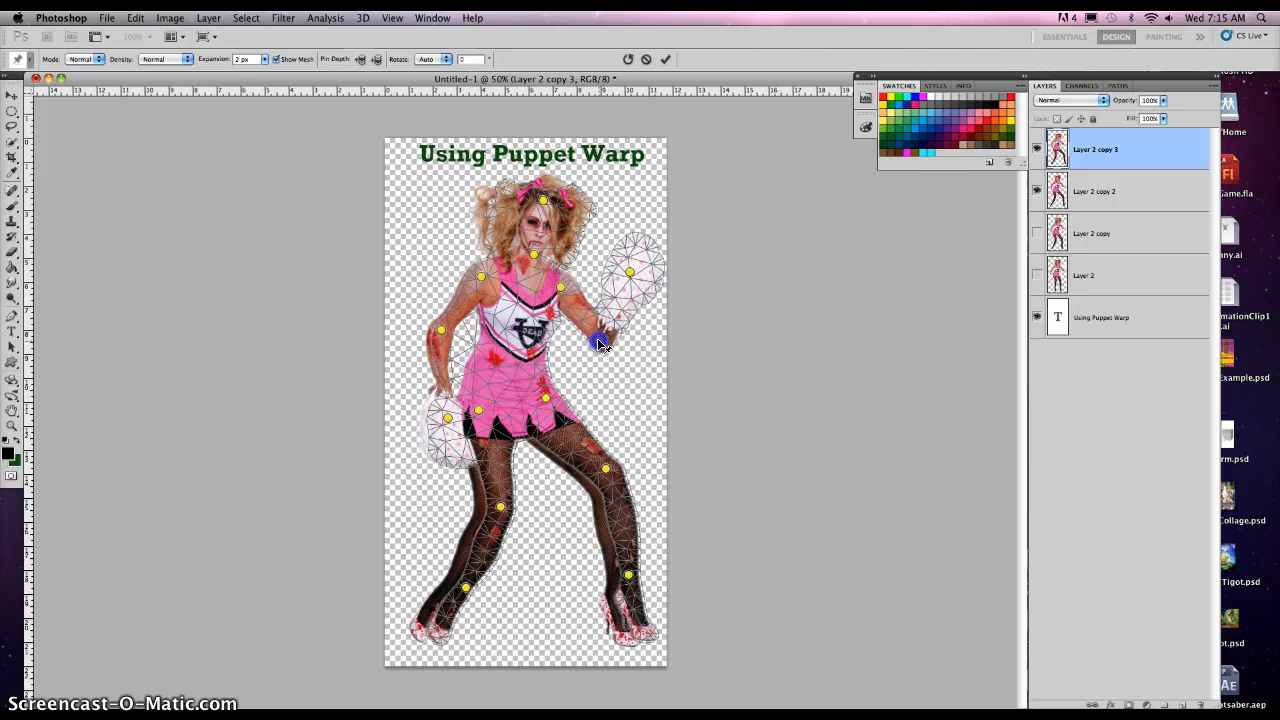
{"action": "left_click_drag", "start_coordinate": [630, 271], "coordinate": [614, 270]}
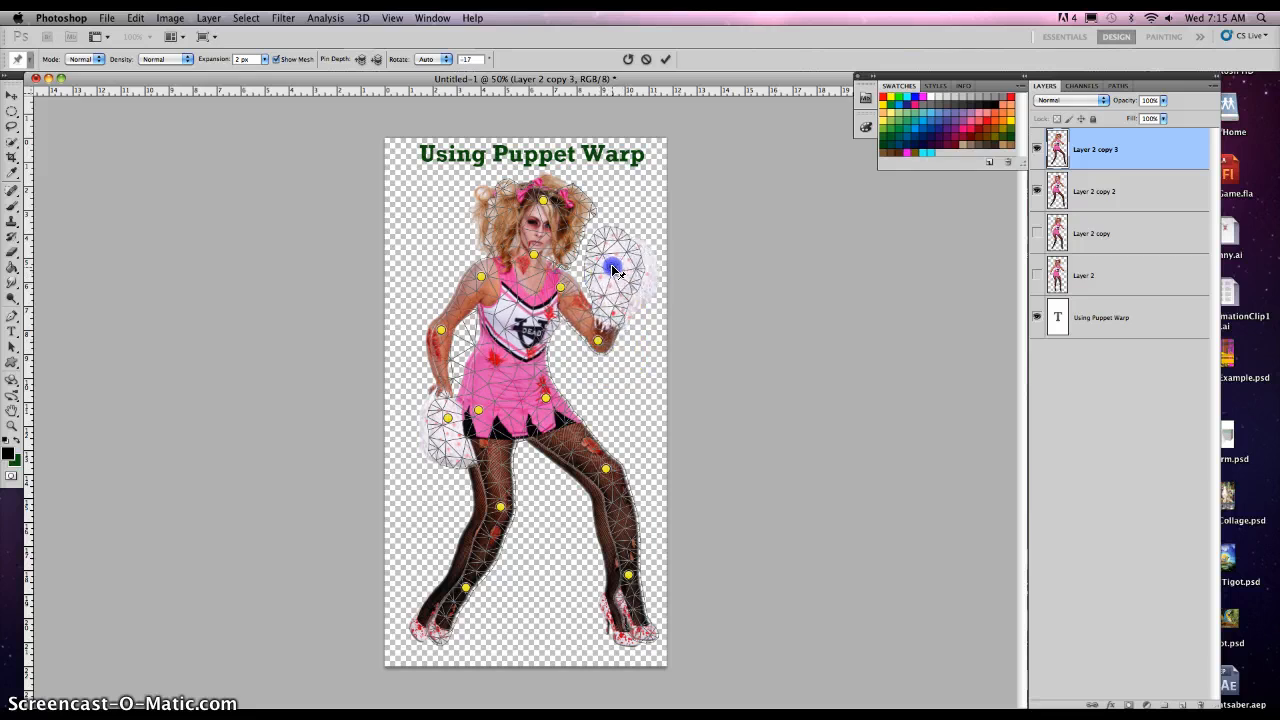
Nudge the left shoulder and left hip pins slightly up and left, and the left elbow and lowered pom-pom pins to the right.
{"action": "left_click_drag", "start_coordinate": [481, 279], "coordinate": [480, 280]}
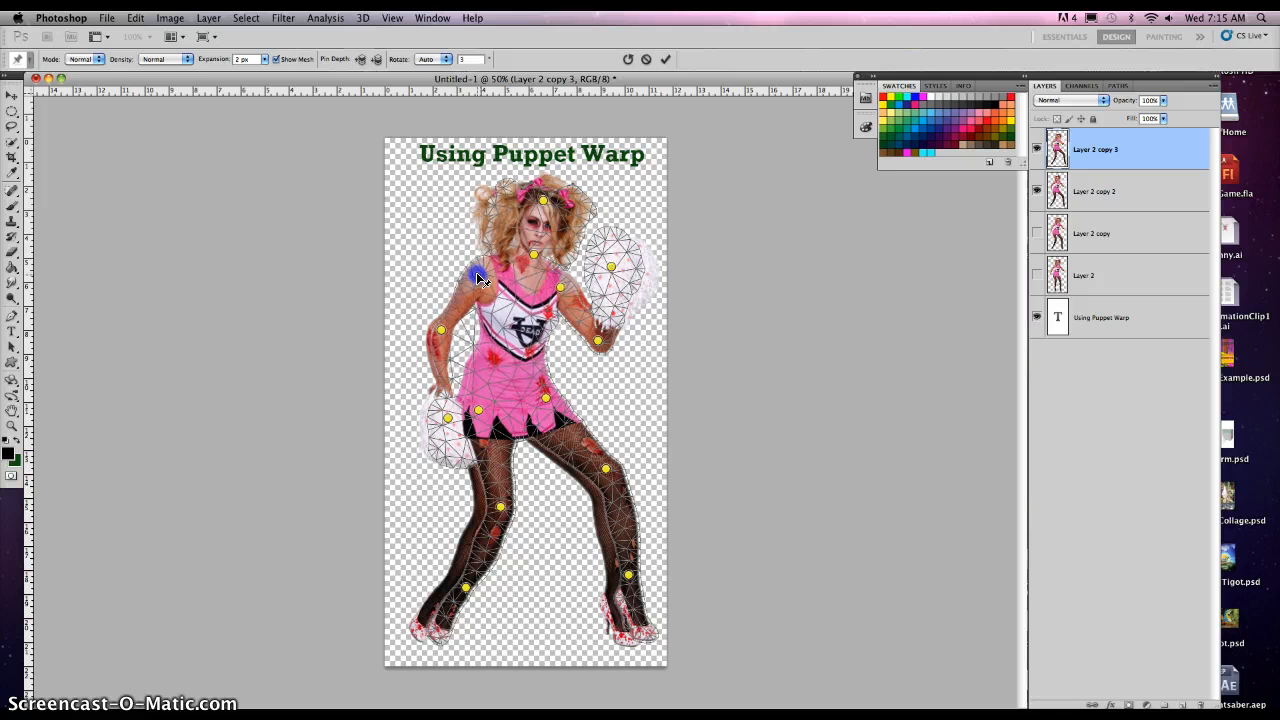
{"action": "left_click", "coordinate": [447, 337]}
{"action": "left_click_drag", "start_coordinate": [447, 337], "coordinate": [452, 338]}
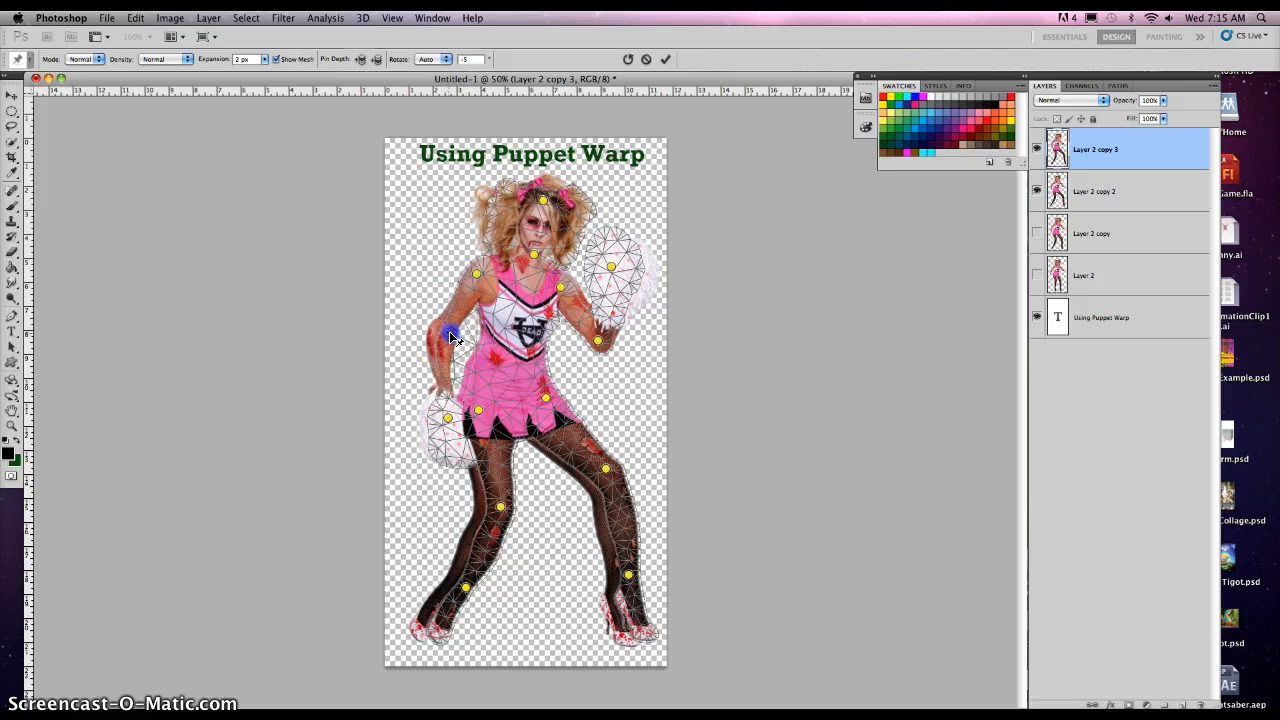
{"action": "left_click", "coordinate": [448, 420]}
{"action": "left_click_drag", "start_coordinate": [458, 419], "coordinate": [476, 407]}
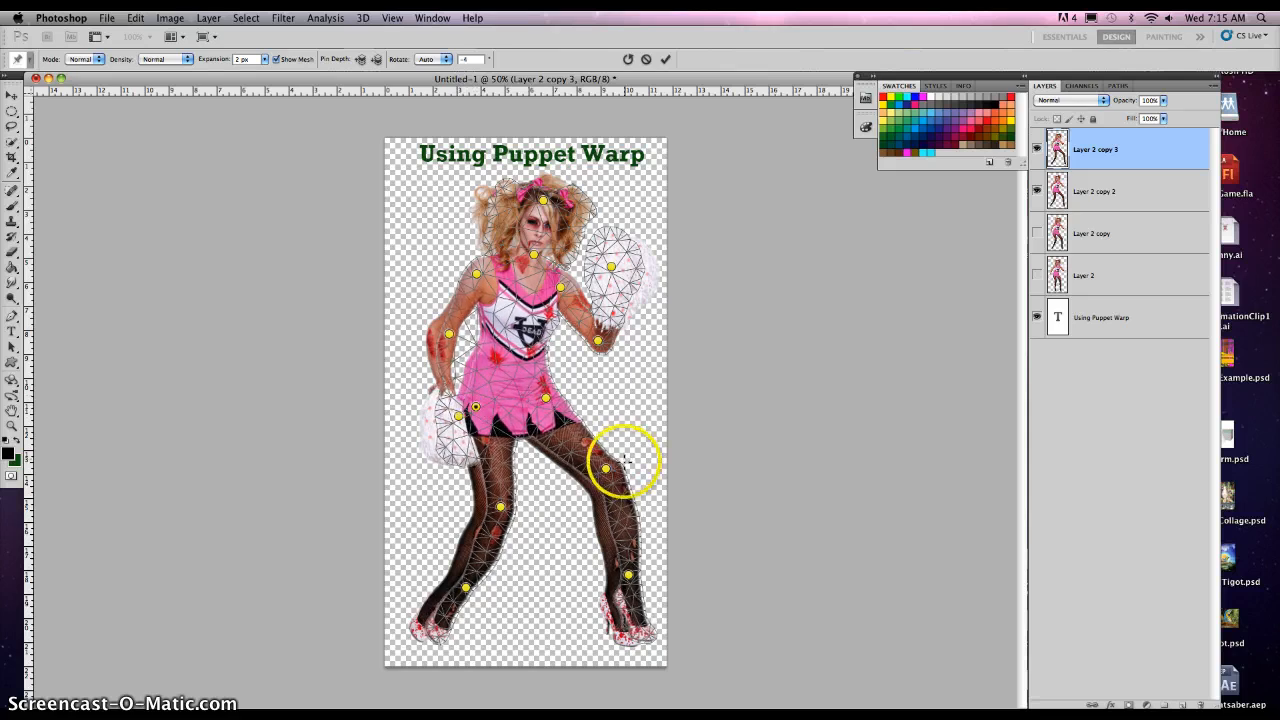
Shift the right knee pin up and right and the other three leg pins to the right, and apply the Puppet Warp.
{"action": "left_click_drag", "start_coordinate": [606, 466], "coordinate": [620, 451]}
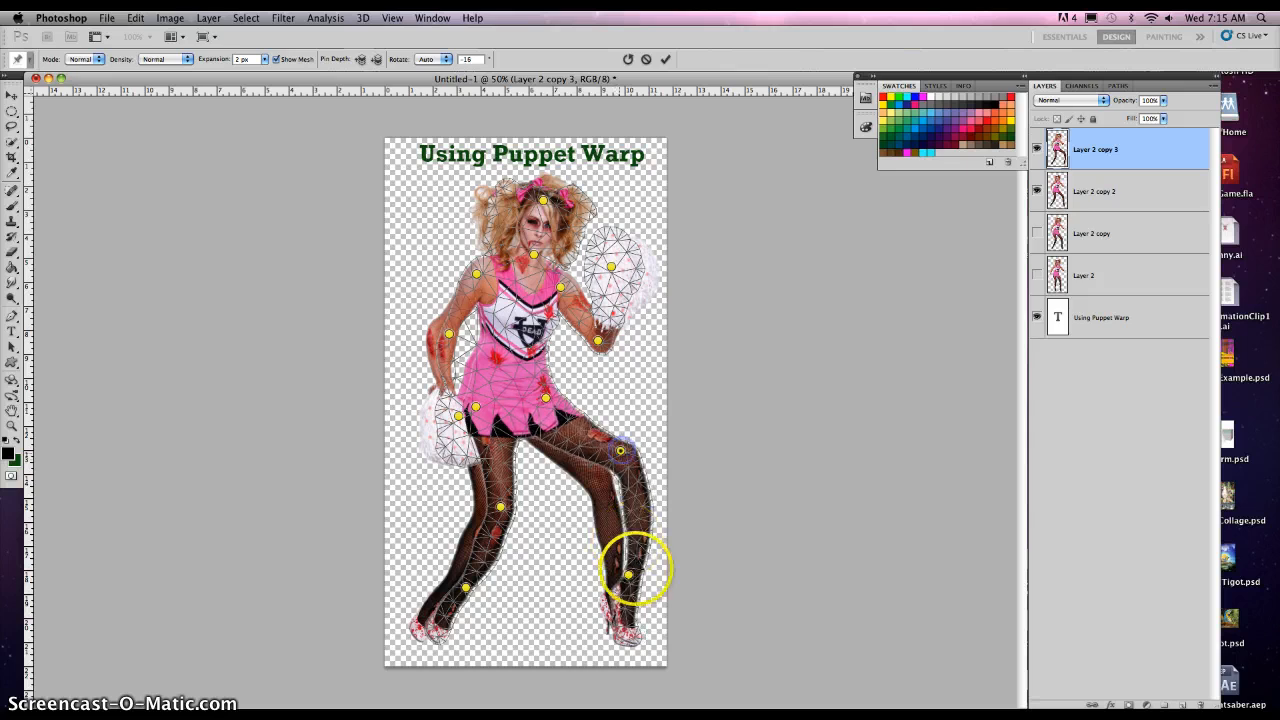
{"action": "left_click_drag", "start_coordinate": [628, 574], "coordinate": [648, 580]}
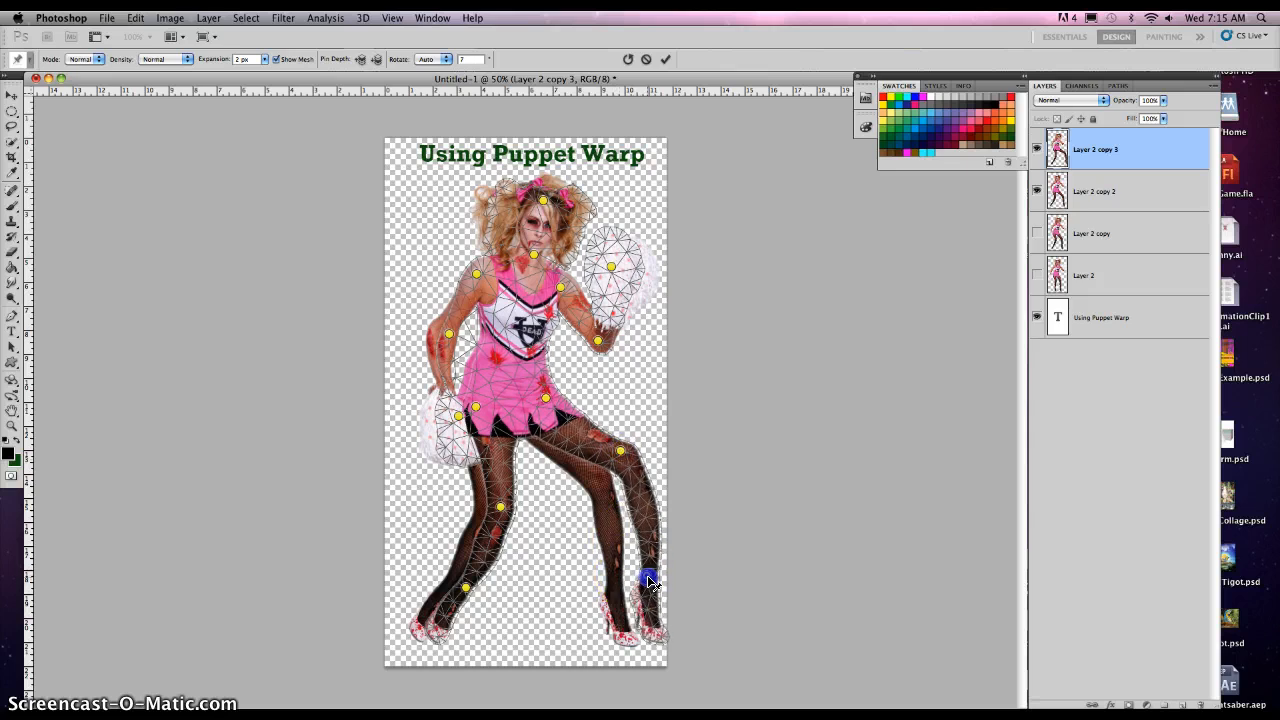
{"action": "mouse_move", "coordinate": [500, 507]}
{"action": "left_mouse_down"}
{"action": "mouse_move", "coordinate": [480, 507]}
{"action": "mouse_move", "coordinate": [510, 507]}
{"action": "left_mouse_up"}
{"action": "left_click", "coordinate": [466, 587]}
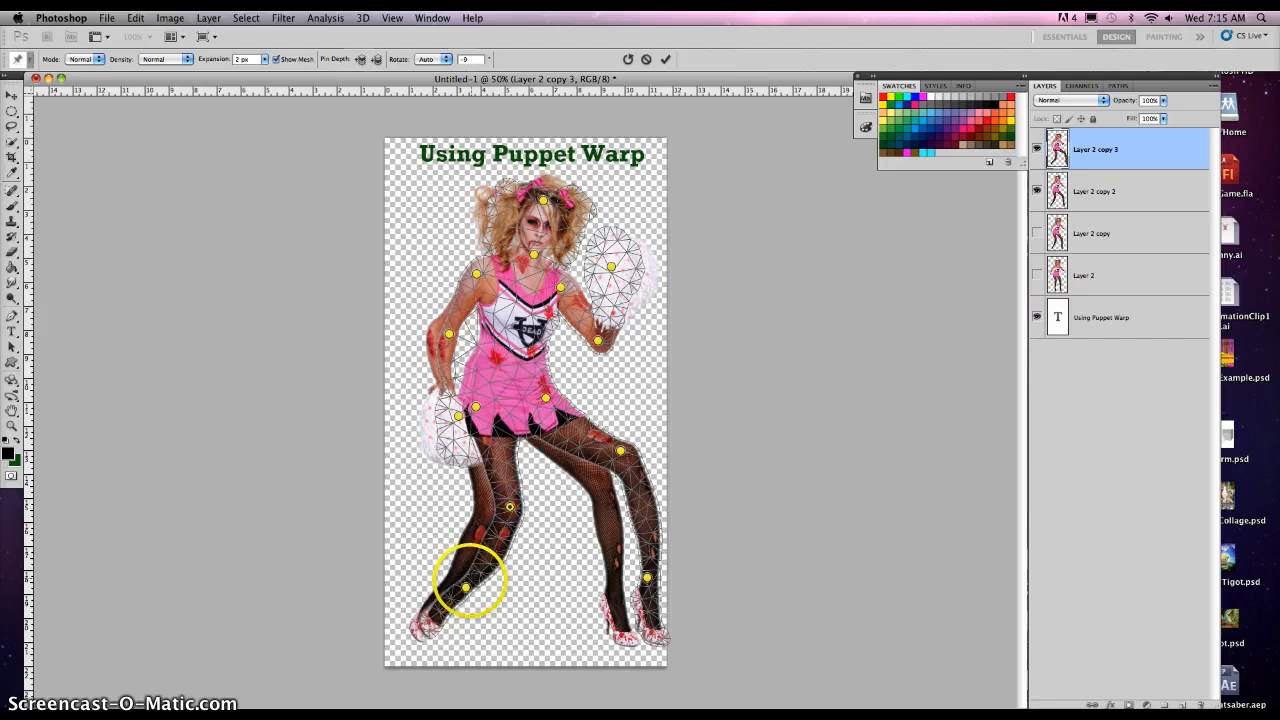
{"action": "left_click_drag", "start_coordinate": [466, 587], "coordinate": [488, 592]}
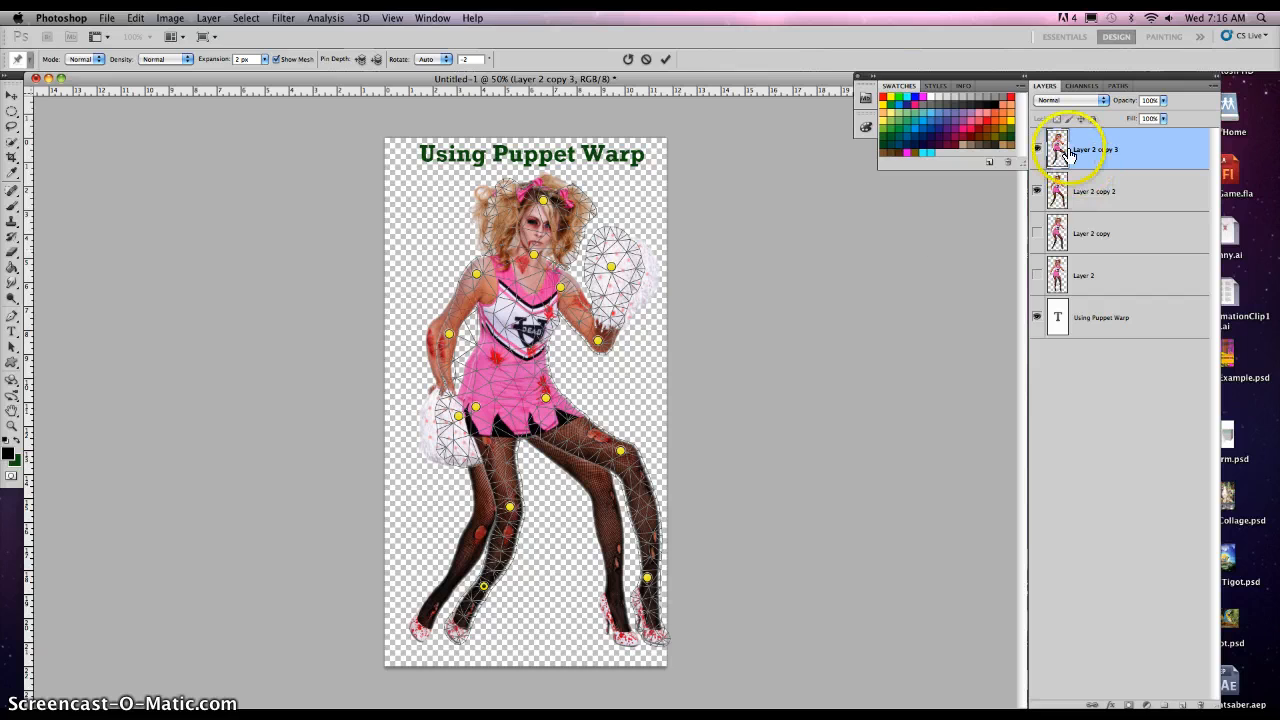
{"action": "left_click", "coordinate": [18, 116]}
{"action": "left_click", "coordinate": [734, 257]}
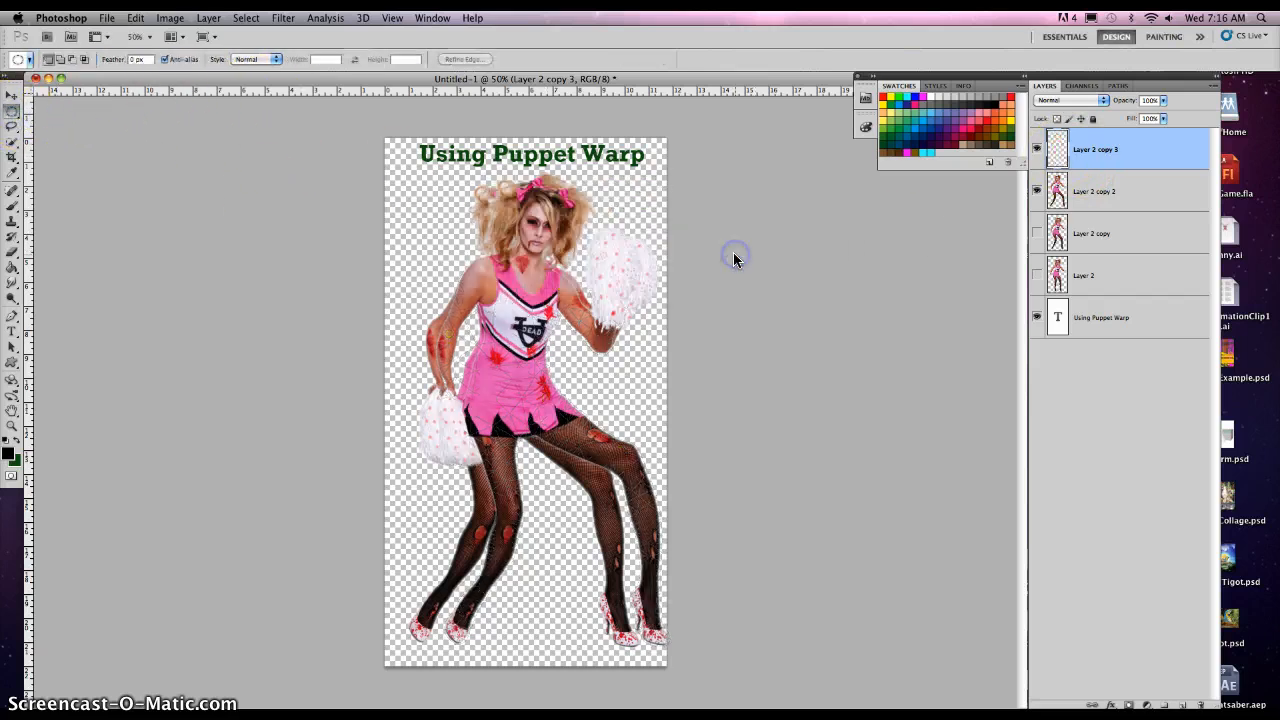
Make Layer 2 copy and Layer 2 visible, and delete the second frame of the frame animation.
{"action": "left_click", "coordinate": [1036, 232]}
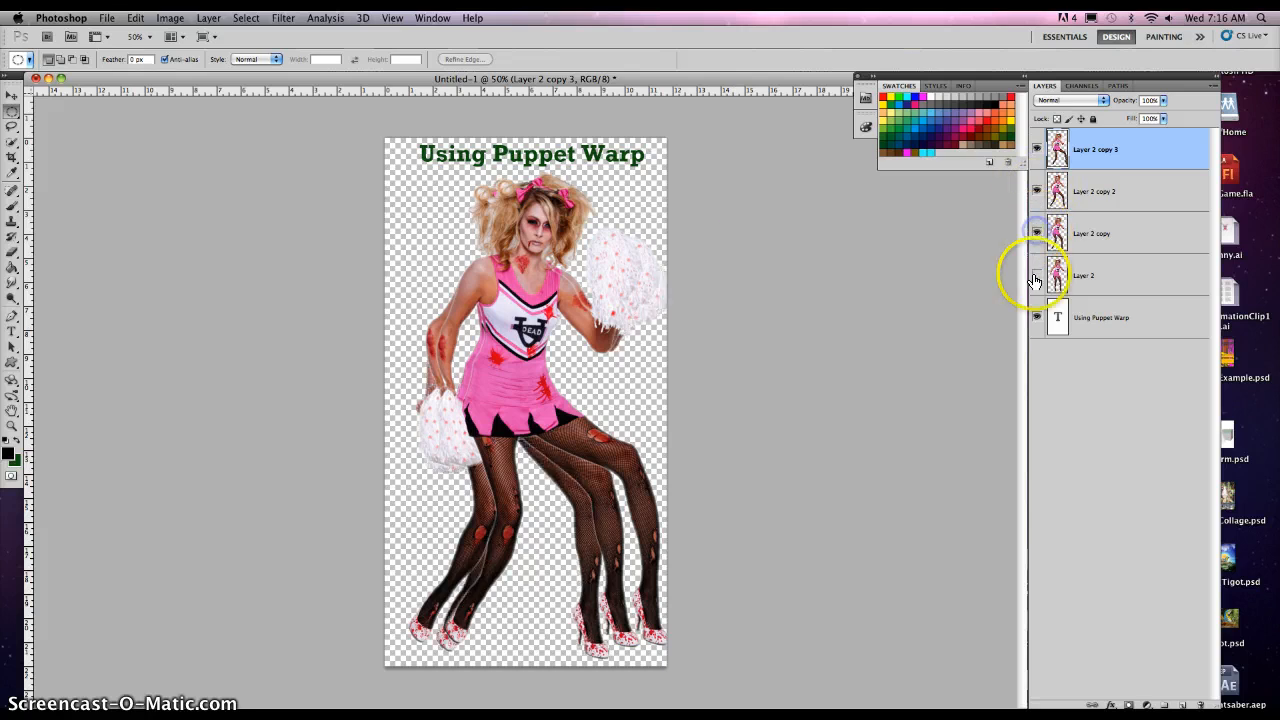
{"action": "left_click", "coordinate": [1036, 276]}
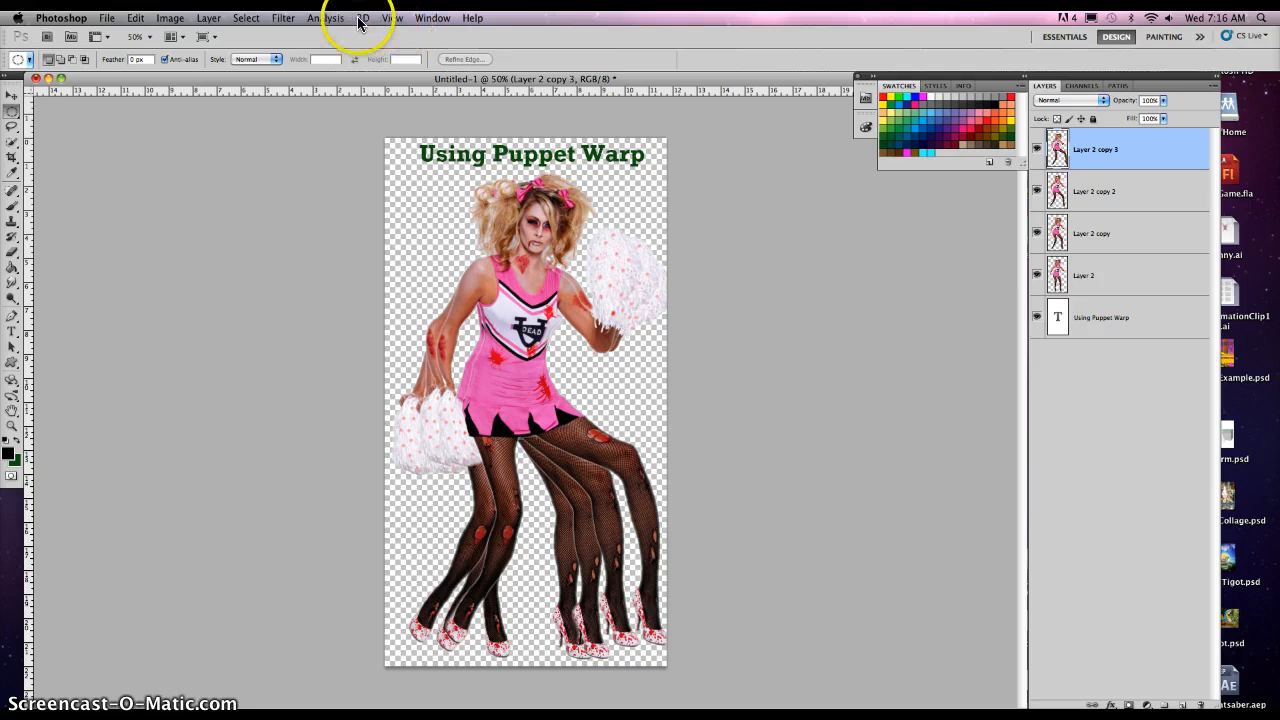
{"action": "left_click", "coordinate": [432, 18]}
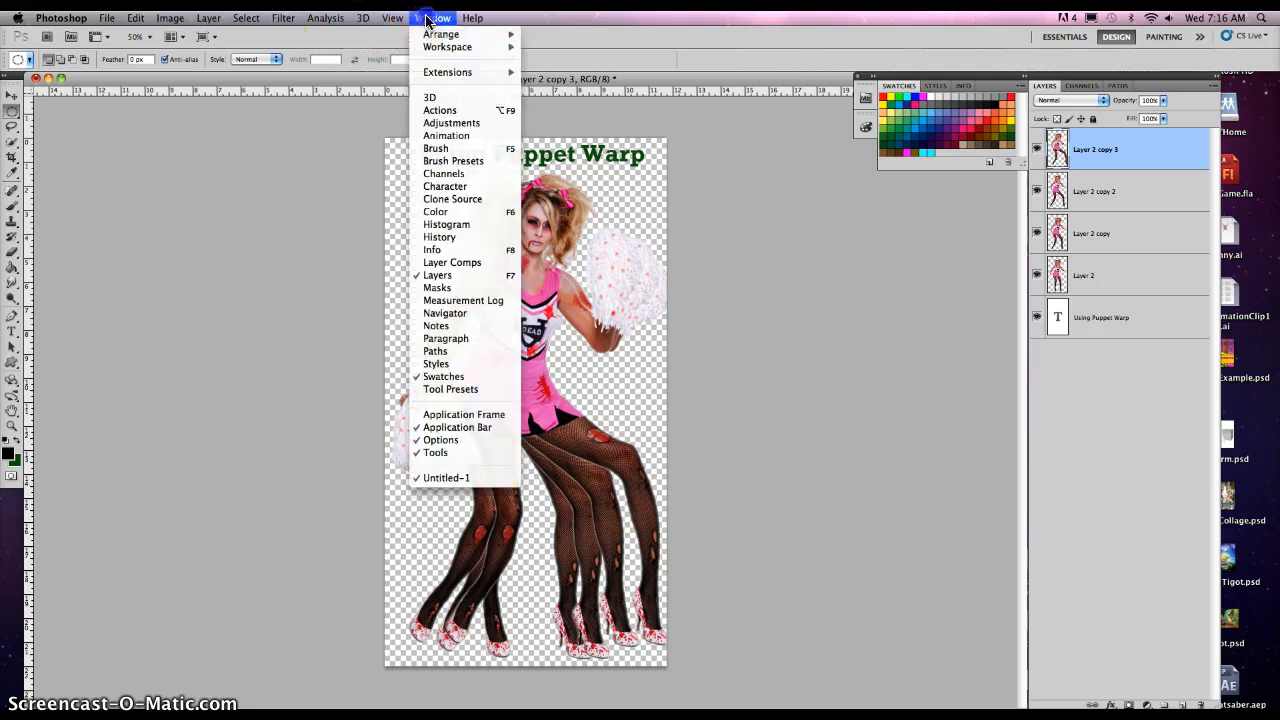
{"action": "left_click", "coordinate": [446, 136]}
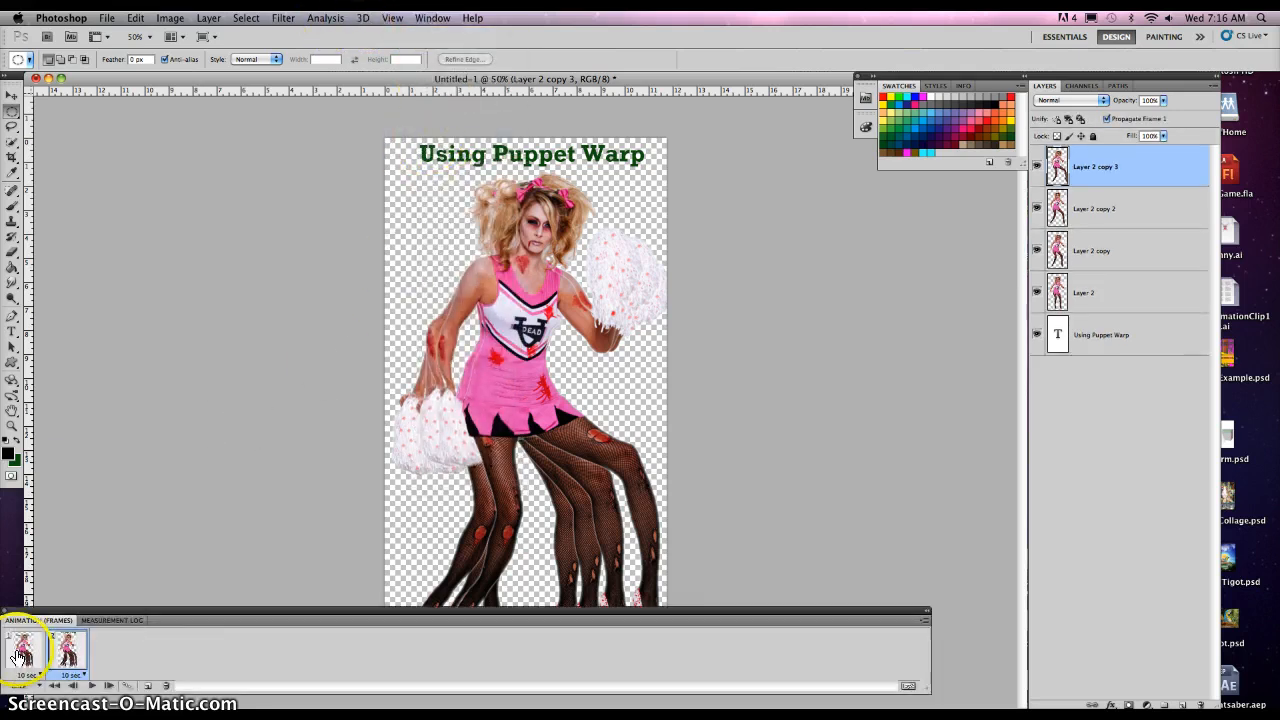
{"action": "left_click", "coordinate": [75, 655]}
{"action": "left_click_drag", "start_coordinate": [72, 655], "coordinate": [160, 682]}
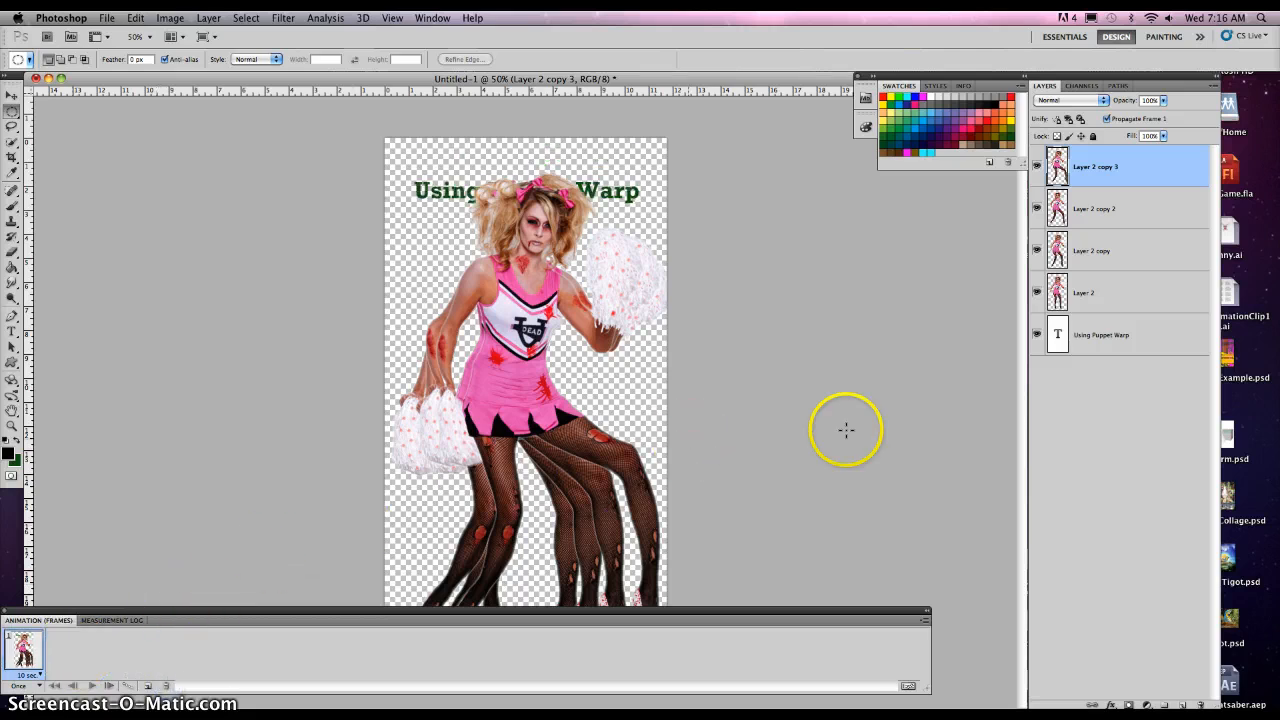
Hide the three Layer 2 copies and the Using Puppet Warp text layer, and select Layer 2.
{"action": "left_click", "coordinate": [1036, 250]}
{"action": "left_click", "coordinate": [1037, 209]}
{"action": "left_click", "coordinate": [1036, 166]}
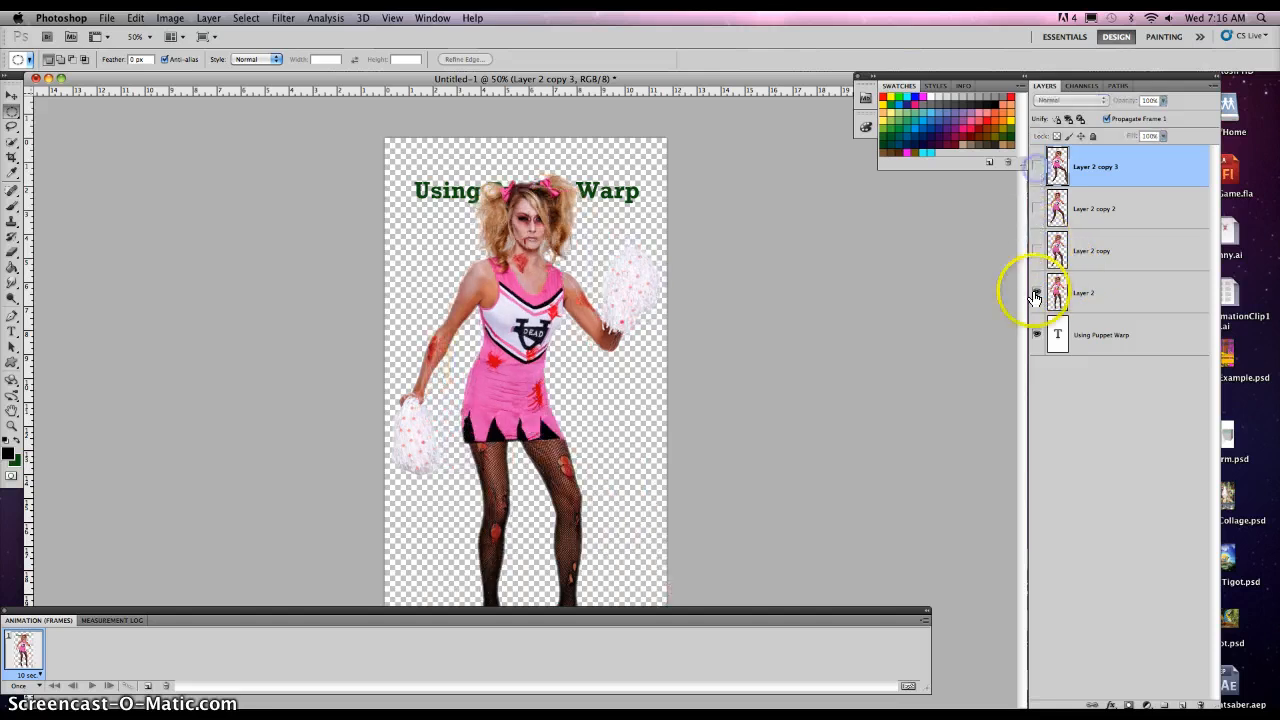
{"action": "left_click", "coordinate": [1036, 335]}
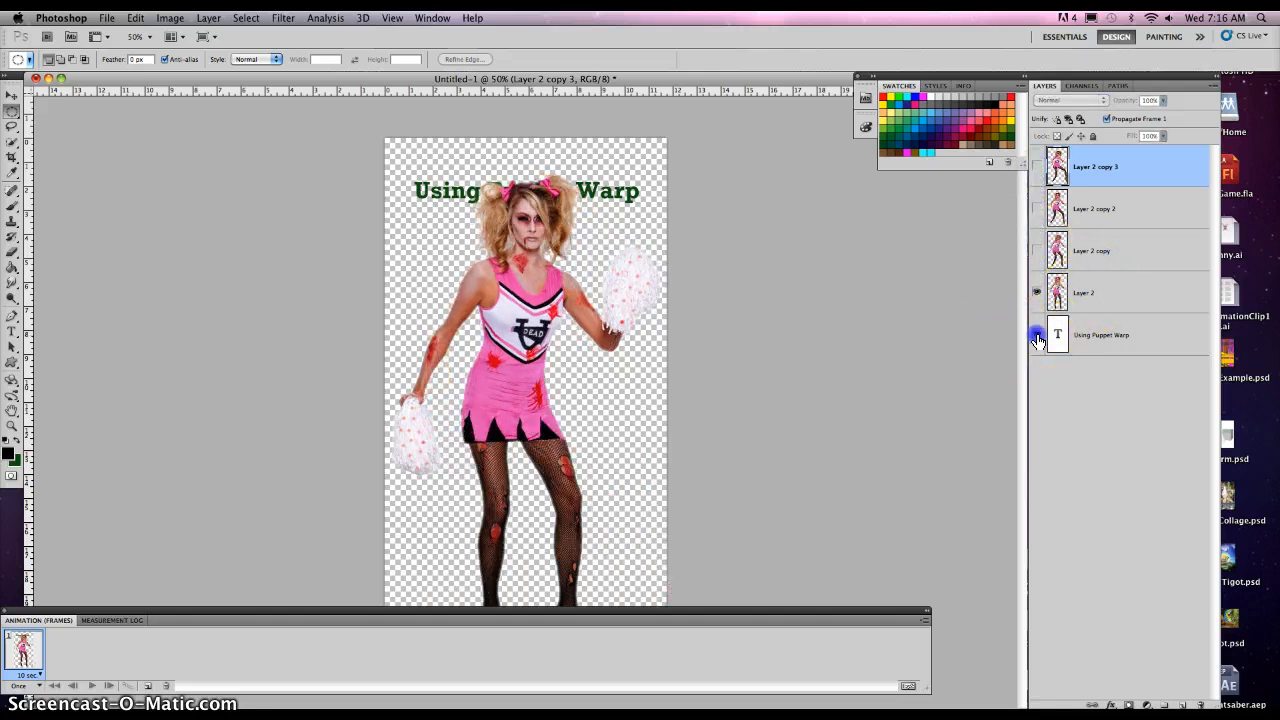
{"action": "left_click", "coordinate": [1090, 298]}
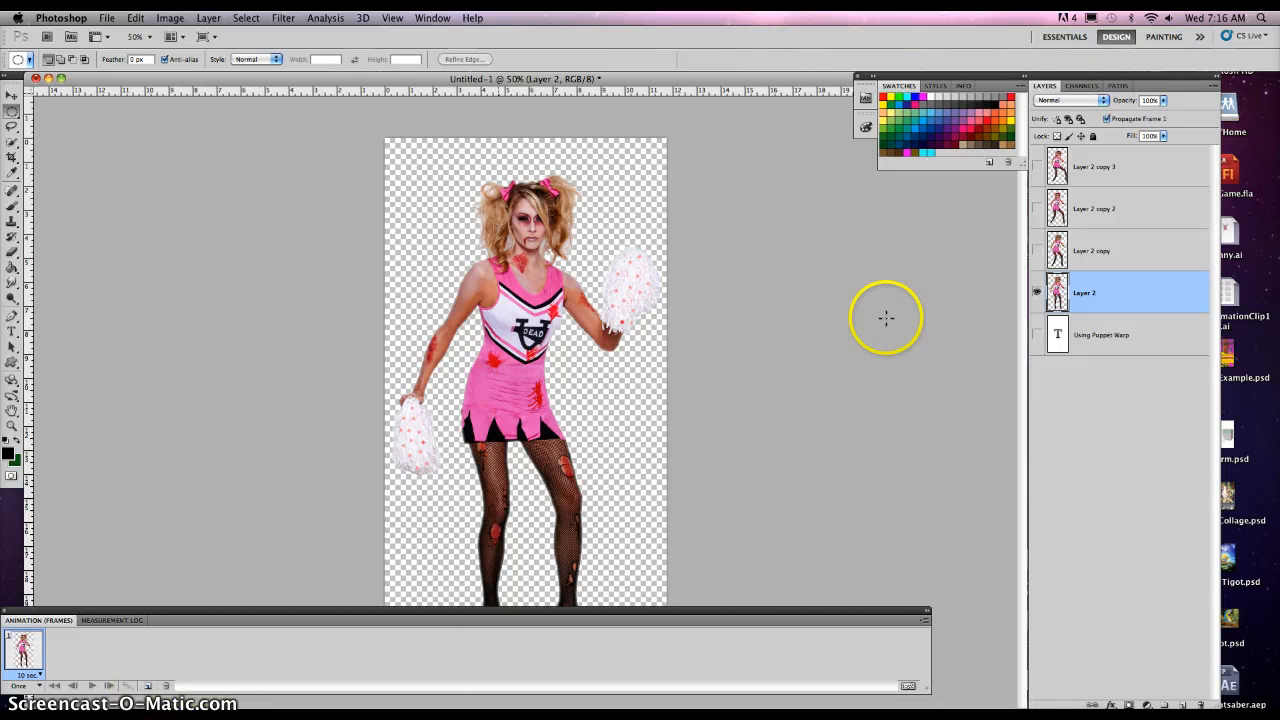
Make animation frames from the layers with all four cheerleader layers visible and selected, and delete the title-only first frame.
{"action": "left_click_drag", "start_coordinate": [1038, 217], "coordinate": [1042, 260]}
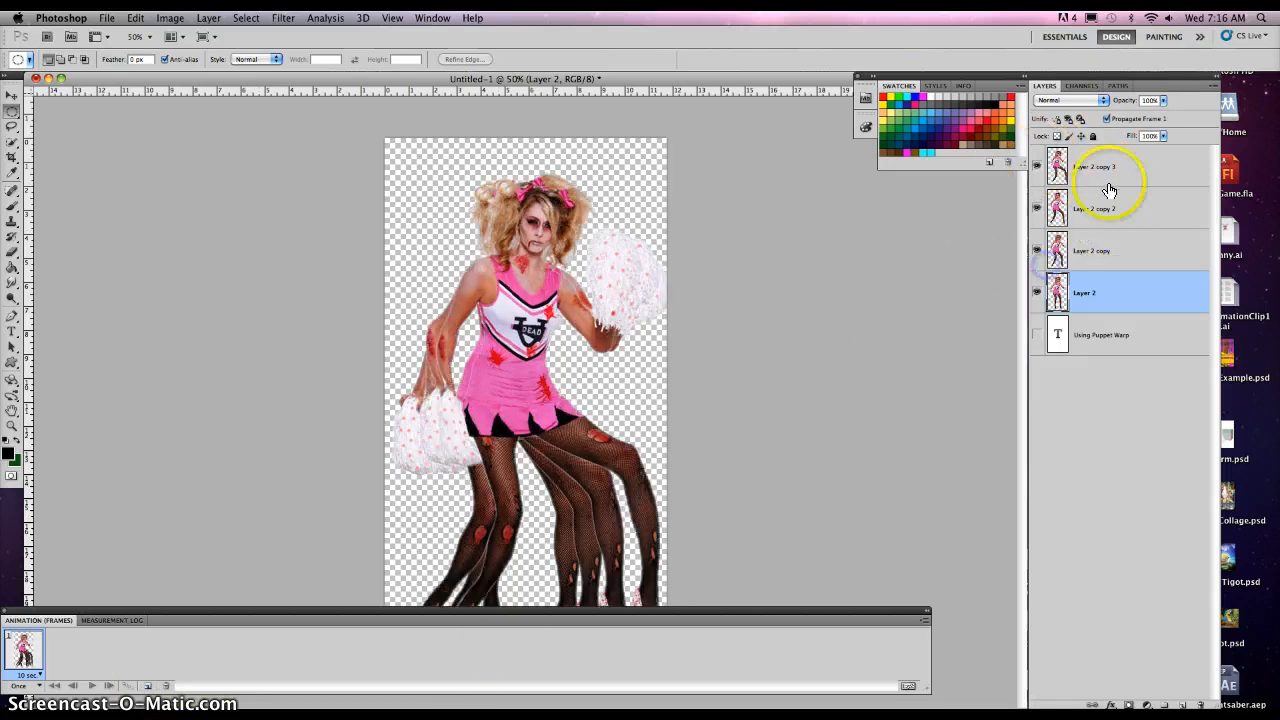
{"action": "left_click", "coordinate": [1130, 172], "text": "shift"}
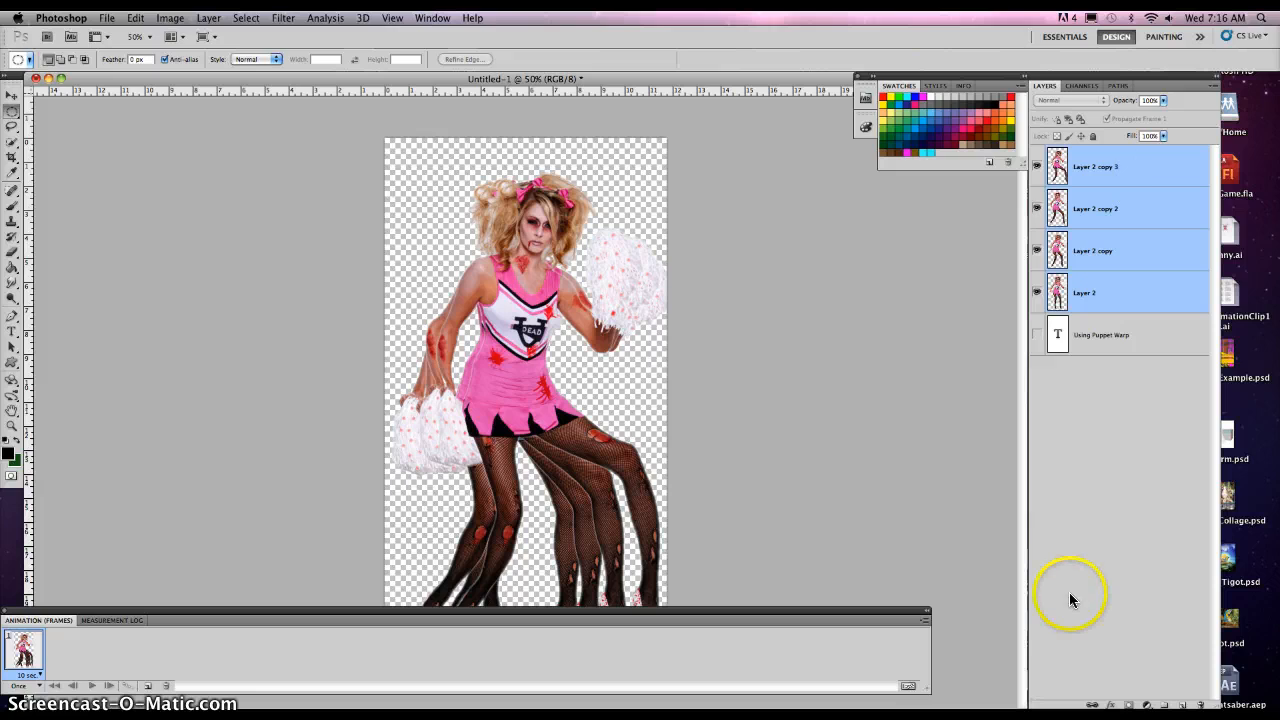
{"action": "left_click", "coordinate": [924, 615]}
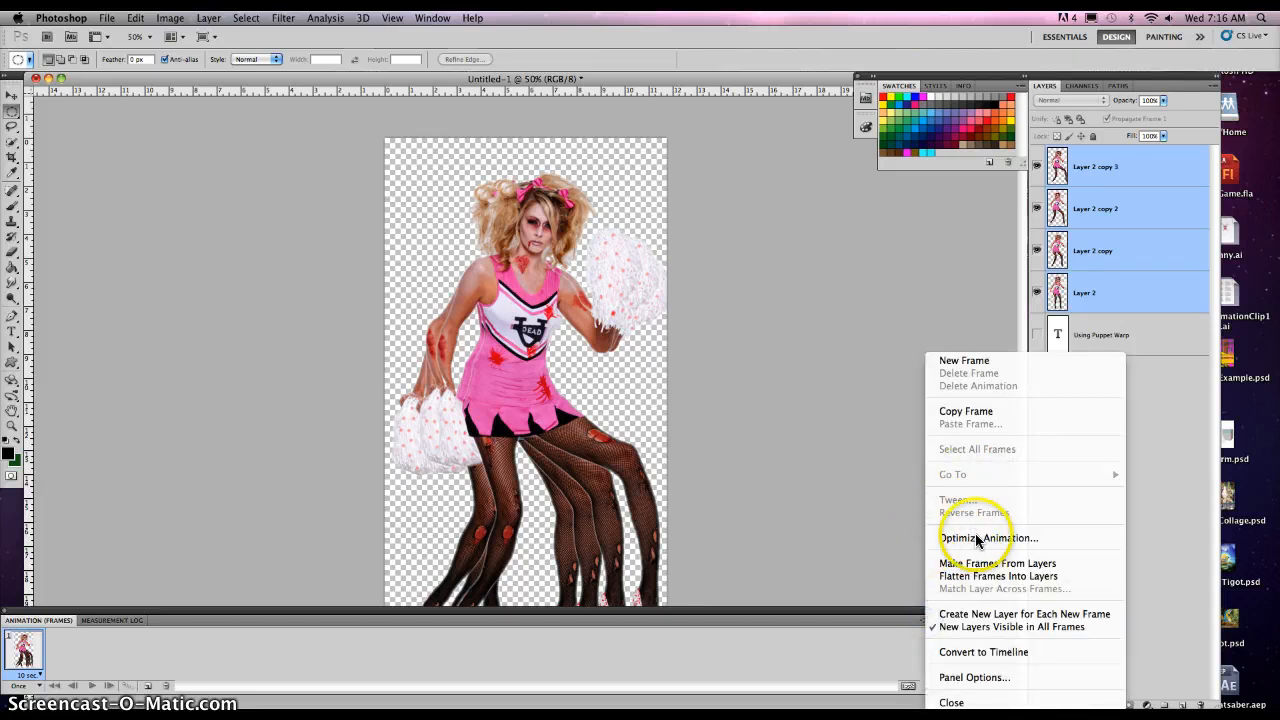
{"action": "left_click", "coordinate": [979, 564]}
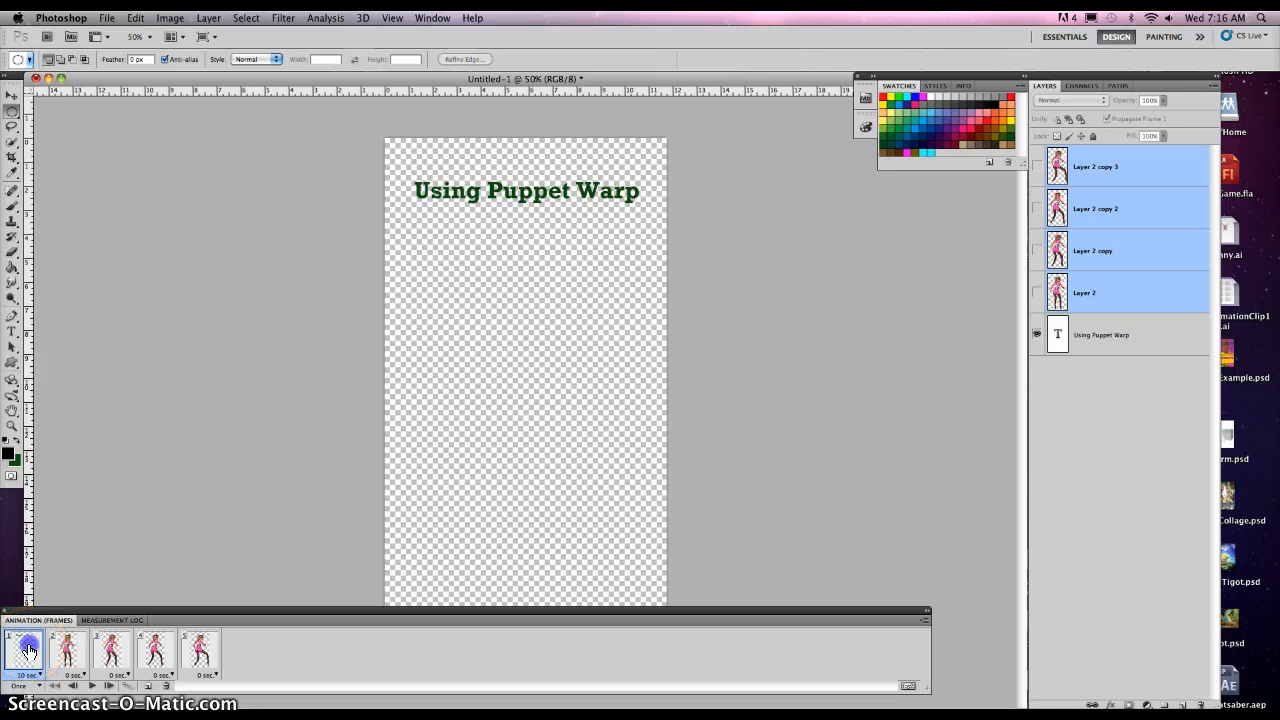
{"action": "mouse_move", "coordinate": [28, 650]}
{"action": "left_mouse_down"}
{"action": "mouse_move", "coordinate": [160, 651]}
{"action": "mouse_move", "coordinate": [166, 686]}
{"action": "left_mouse_up"}
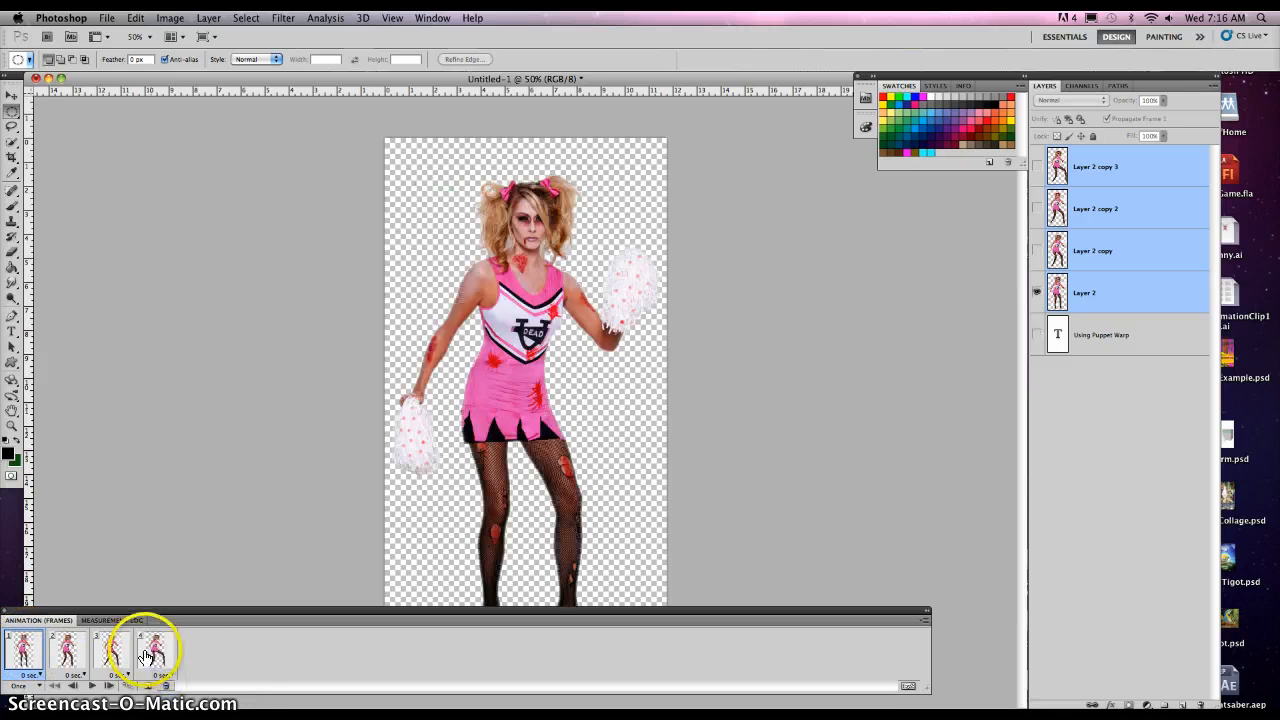
Preview the animation and set its looping to Forever.
{"action": "left_click", "coordinate": [93, 687]}
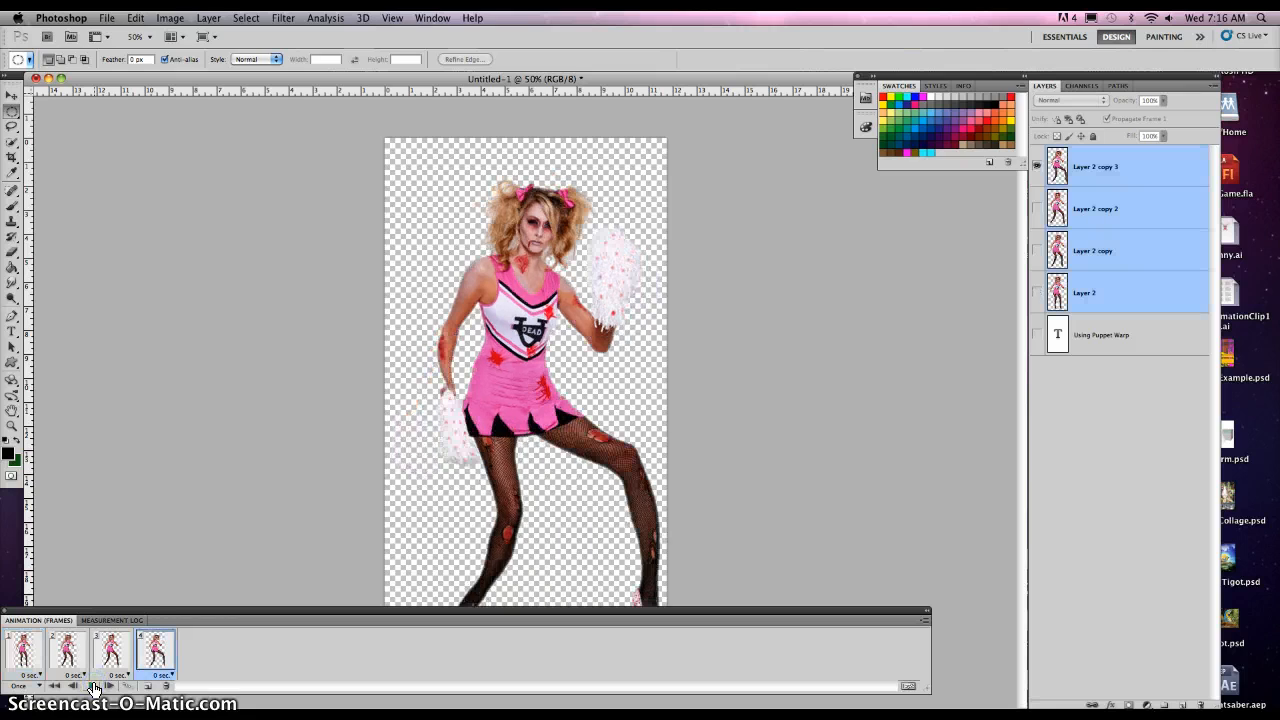
{"action": "left_click", "coordinate": [38, 686]}
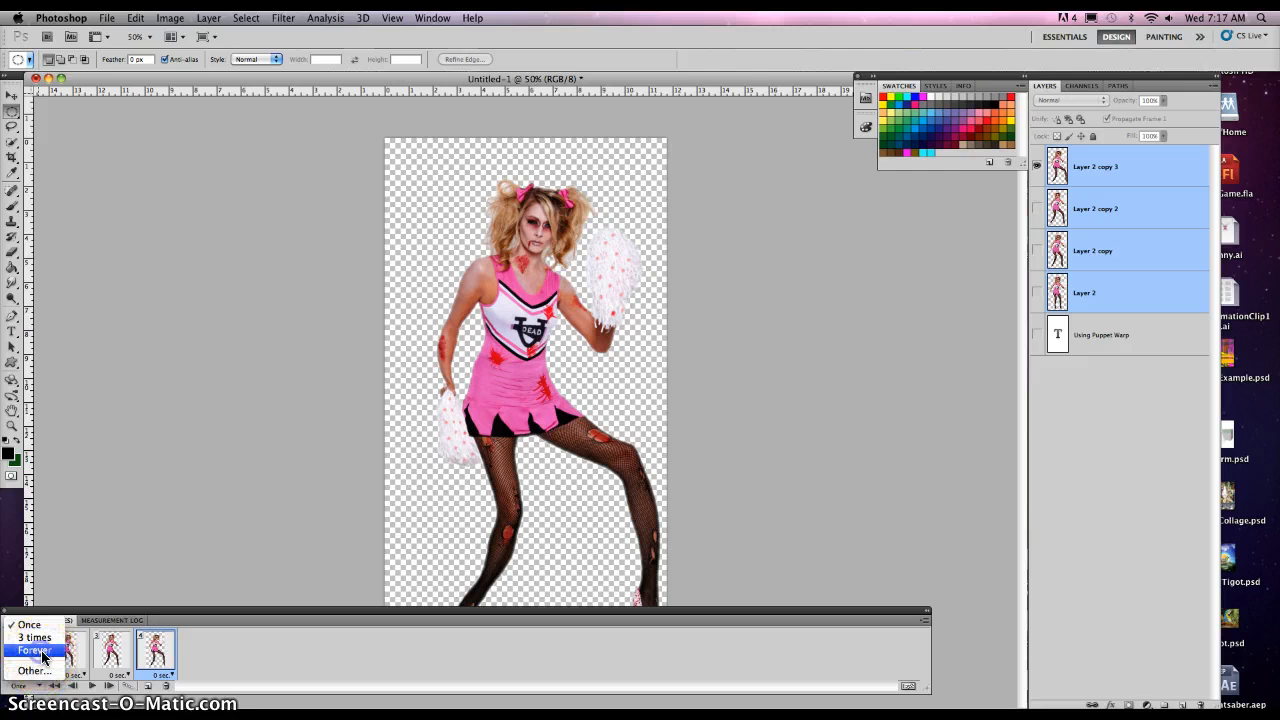
{"action": "left_click", "coordinate": [34, 650]}
{"action": "left_click", "coordinate": [37, 687]}
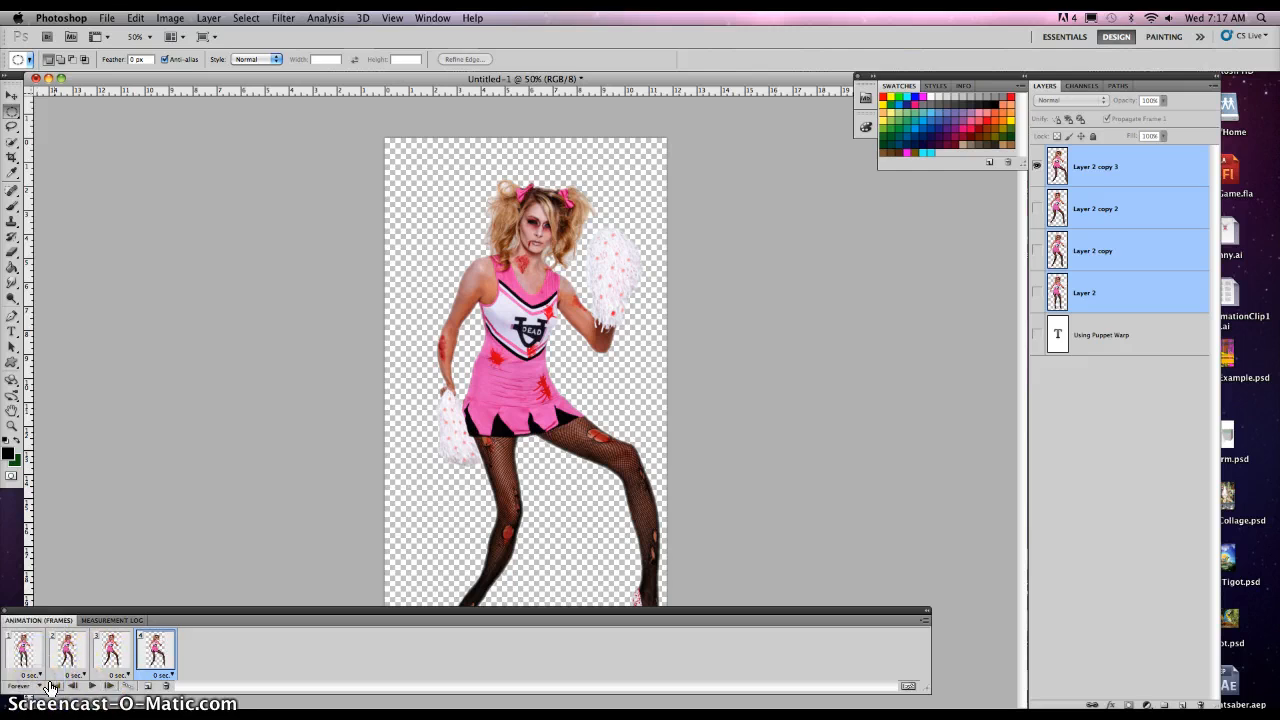
Set the delay of all four frames to 1.0 second and preview the animation.
{"action": "left_click", "coordinate": [37, 677]}
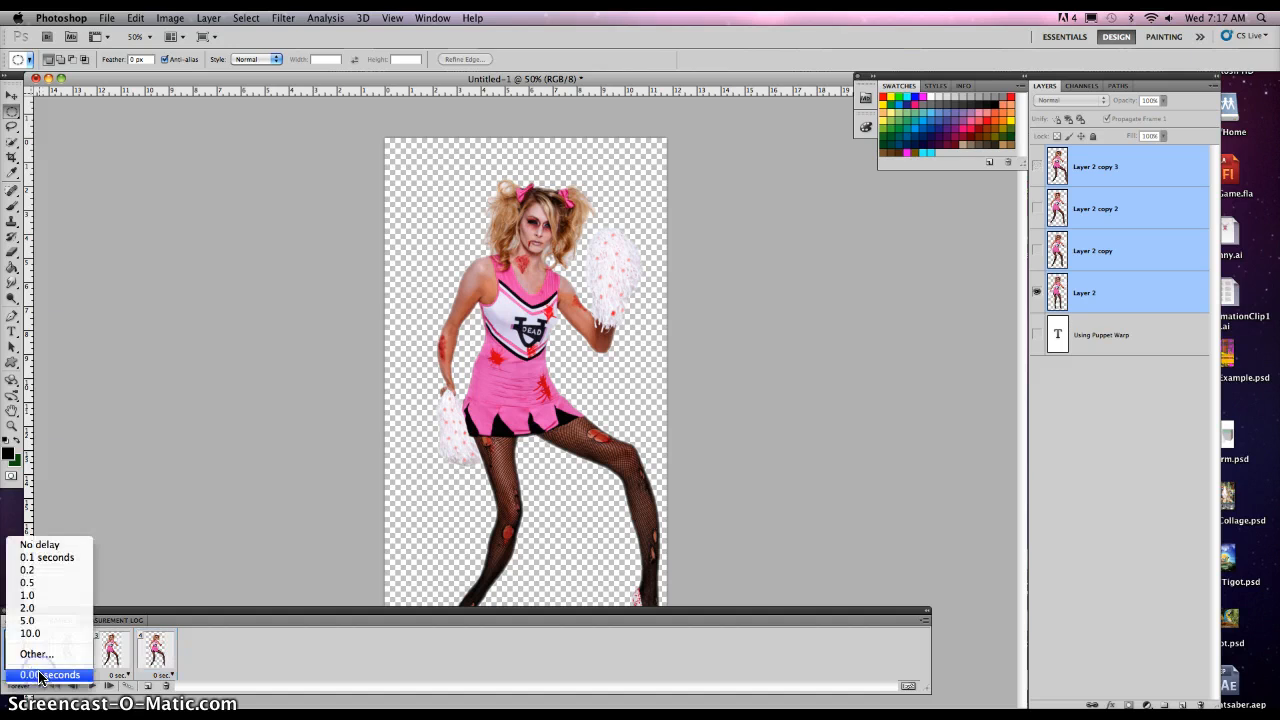
{"action": "left_click", "coordinate": [152, 651]}
{"action": "left_click", "coordinate": [155, 655]}
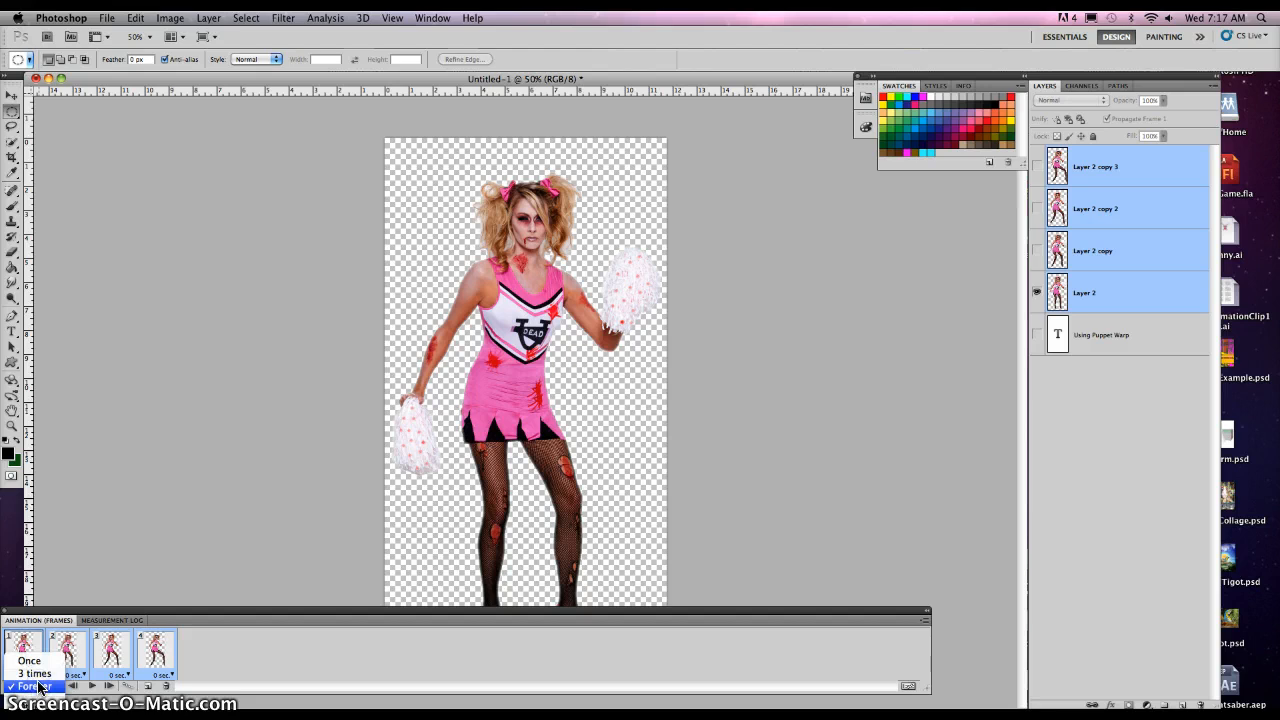
{"action": "left_click", "coordinate": [40, 677]}
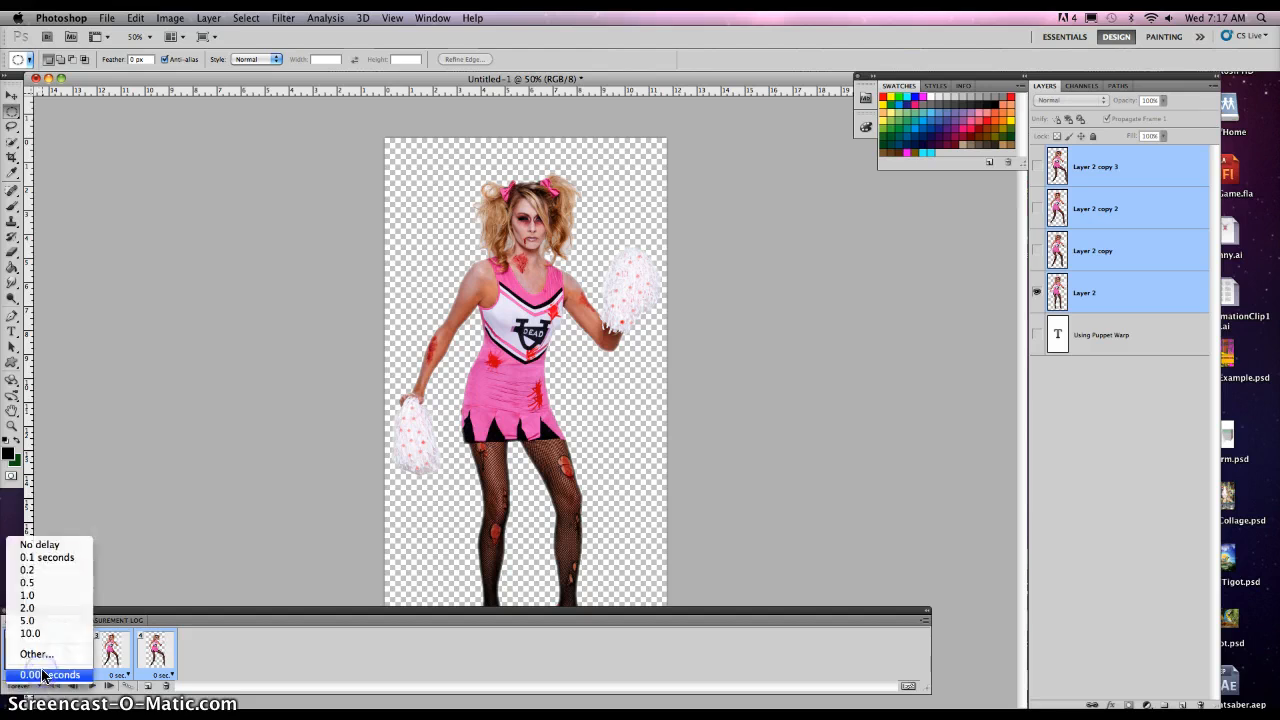
{"action": "left_click", "coordinate": [40, 595]}
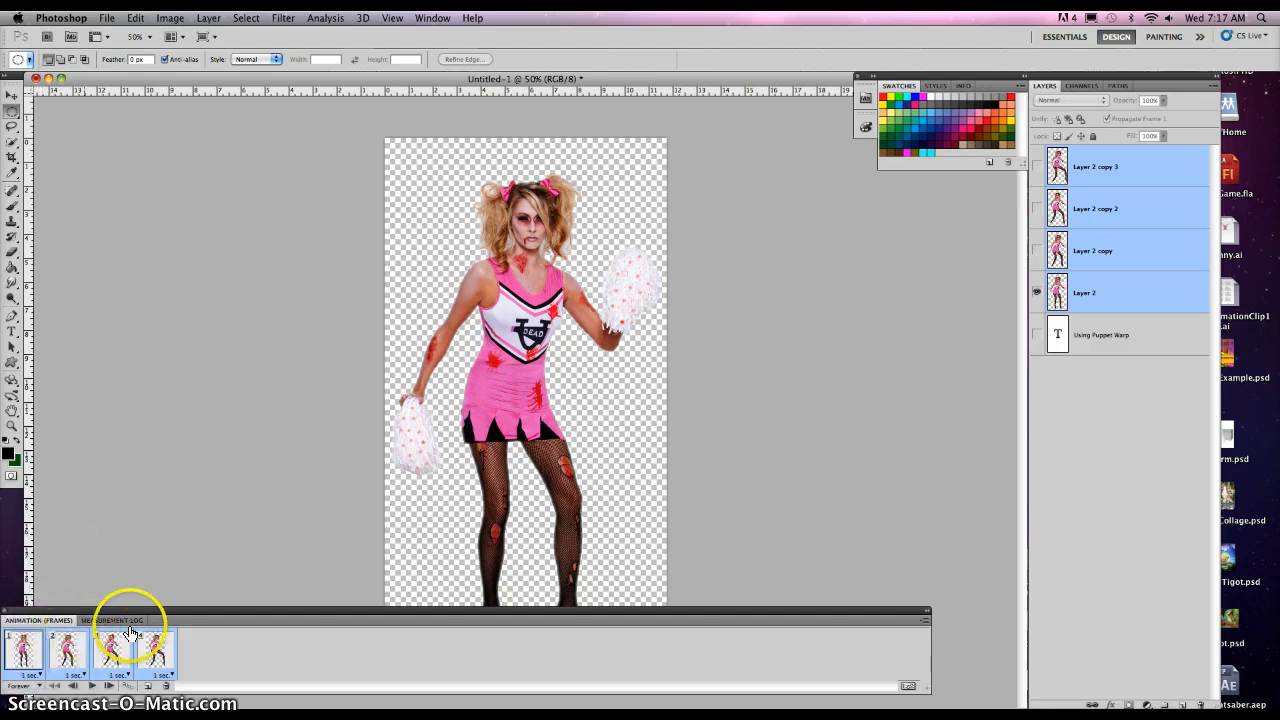
{"action": "left_click", "coordinate": [93, 686]}
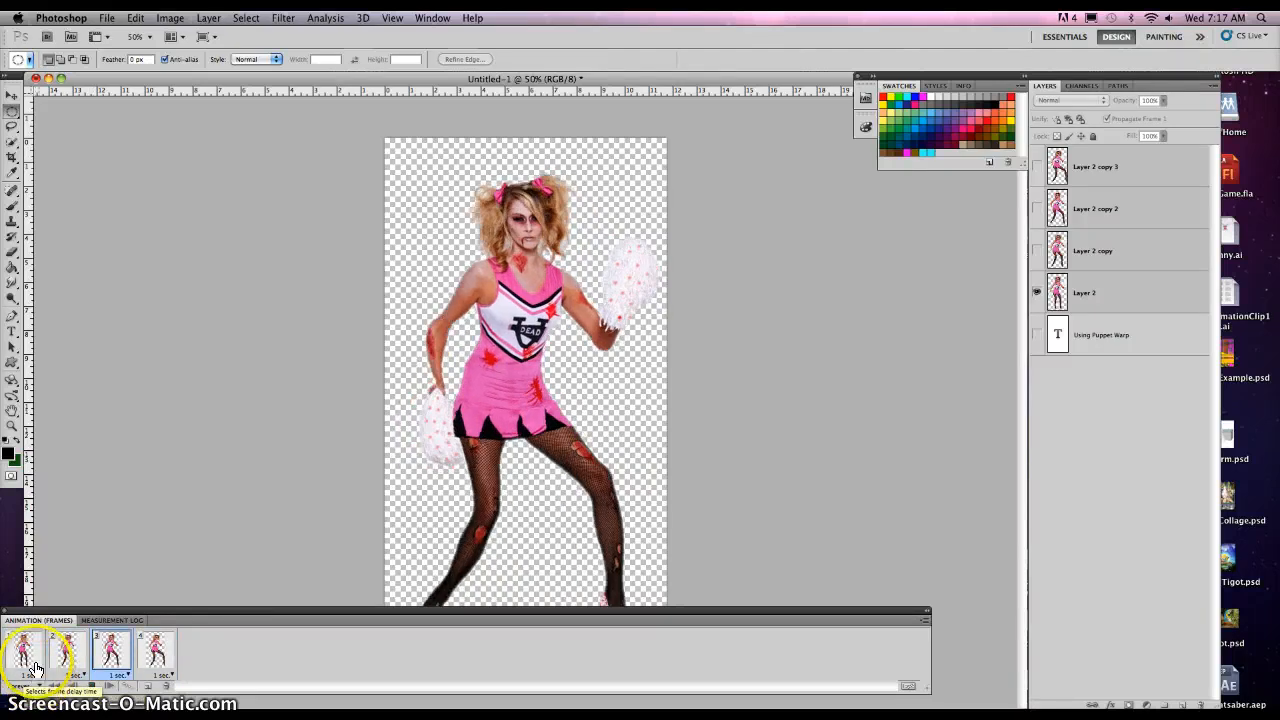
{"action": "left_click", "coordinate": [92, 686]}
Set the delay of all four frames to 0.2 seconds and play the animation.
{"action": "left_click", "coordinate": [34, 656]}
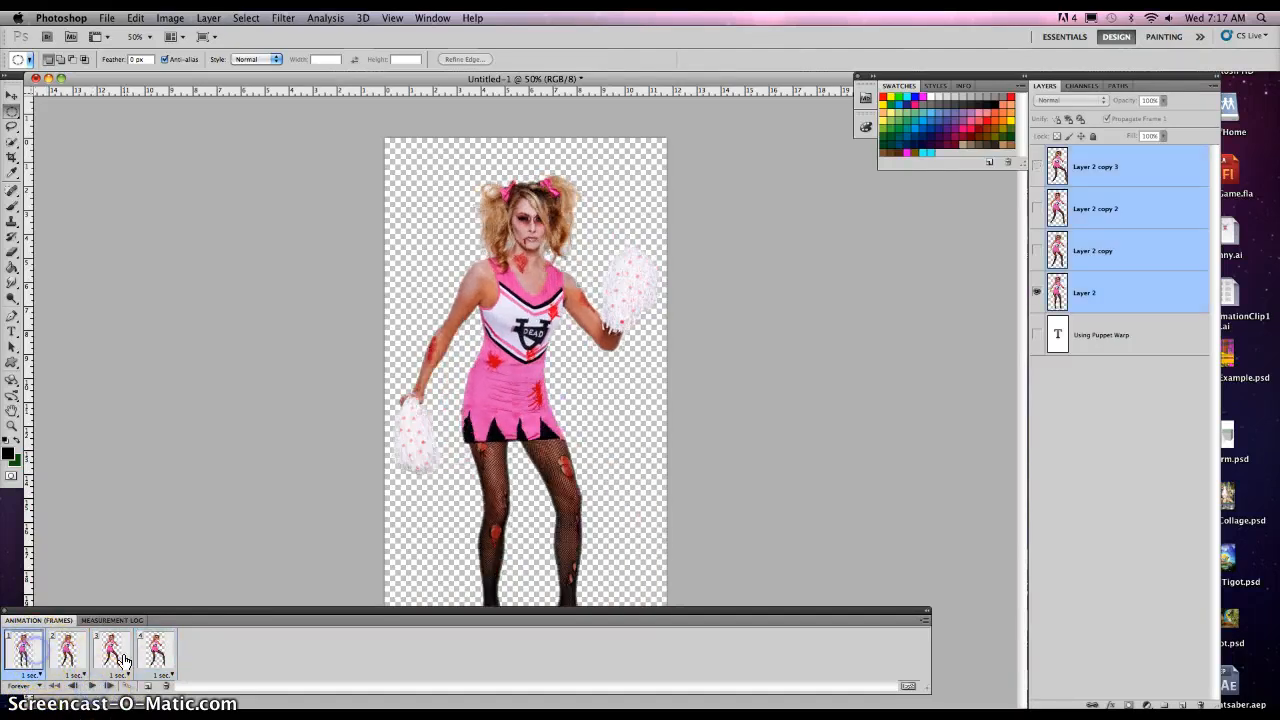
{"action": "left_click", "coordinate": [152, 659], "text": "shift"}
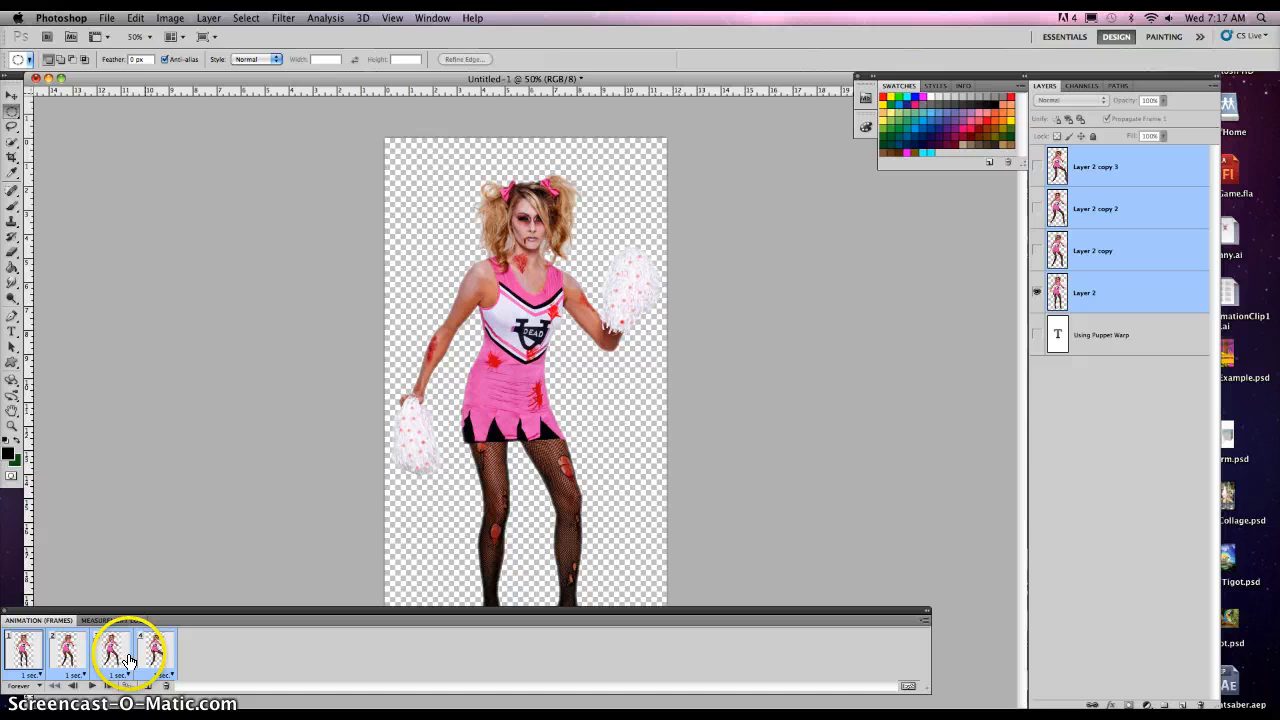
{"action": "left_click", "coordinate": [40, 676]}
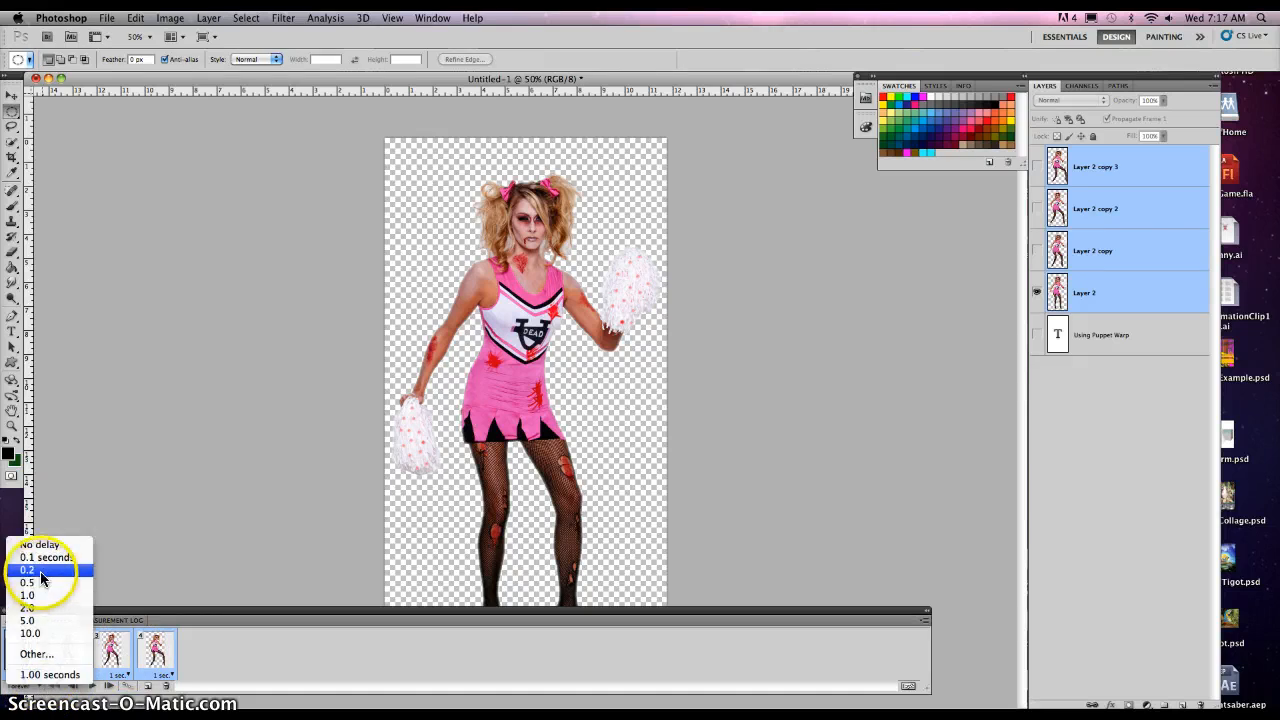
{"action": "left_click", "coordinate": [41, 572]}
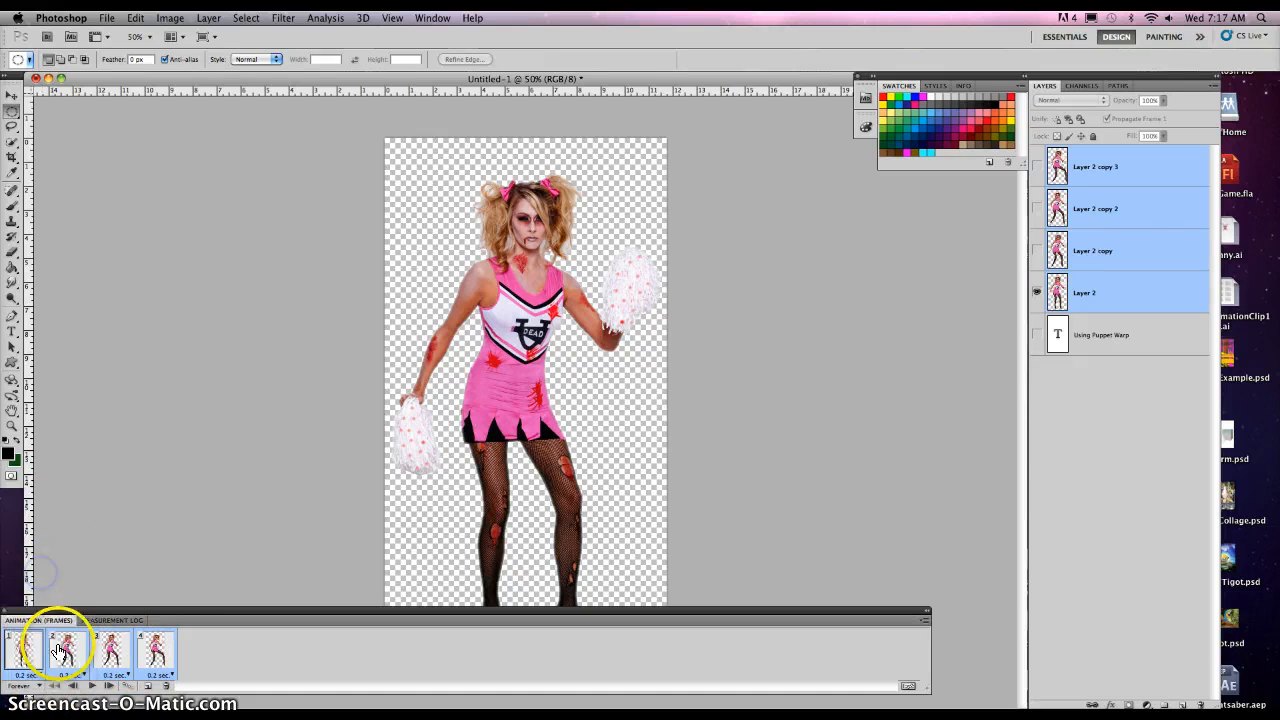
{"action": "left_click", "coordinate": [90, 687]}
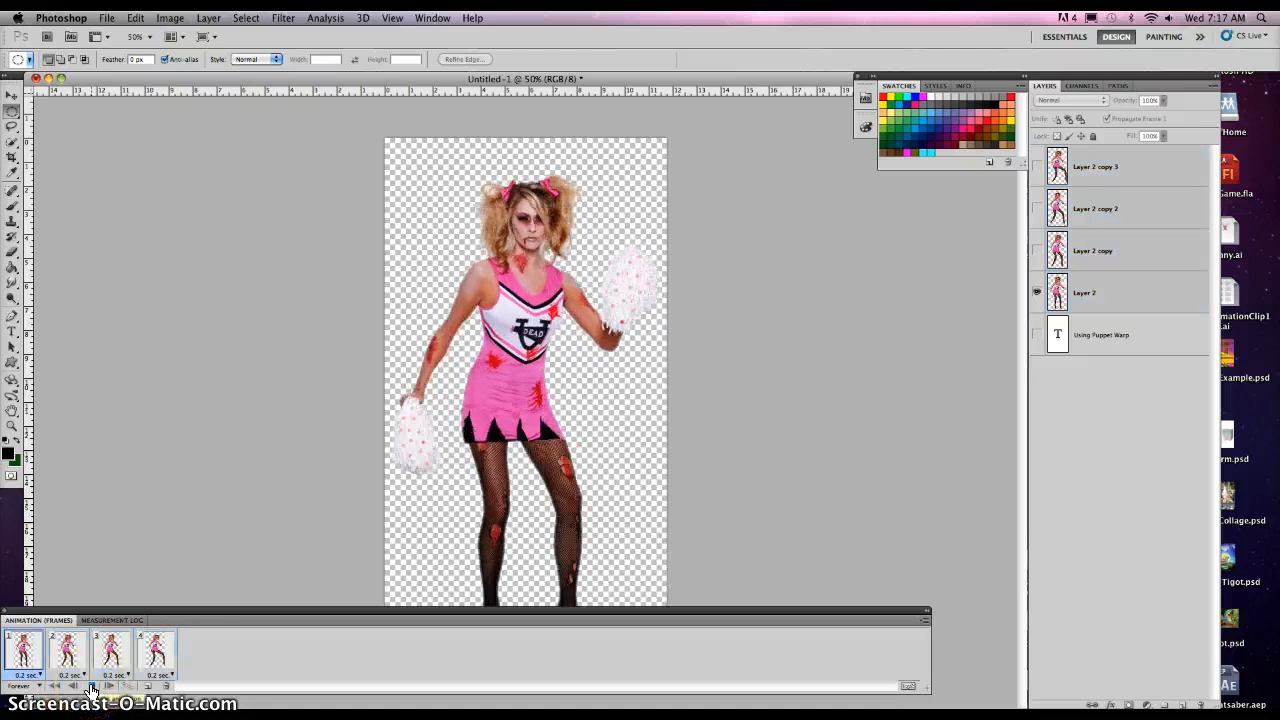